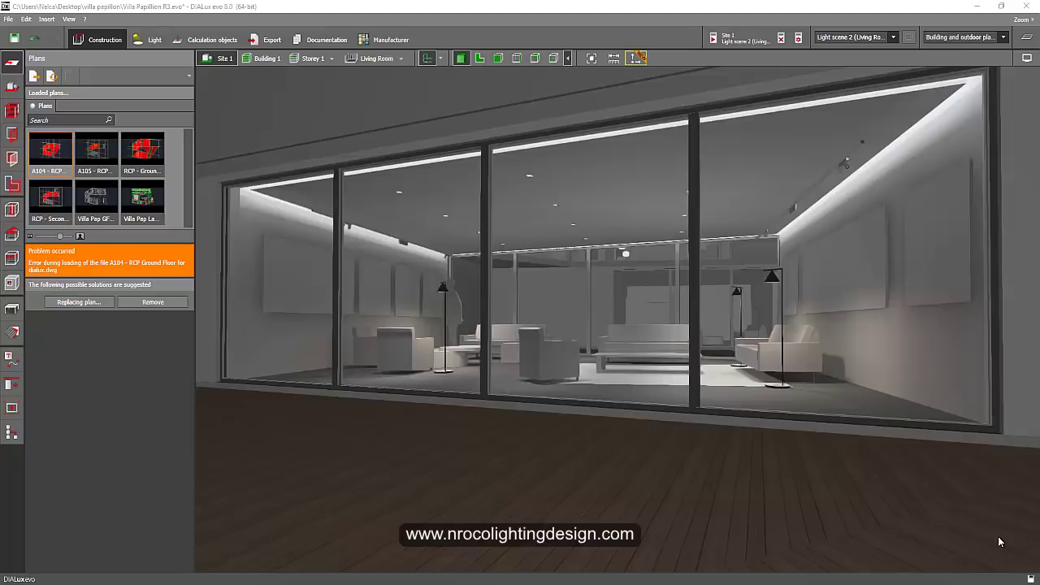
# Dim the Downlights and Floor light groups to 0 in Light scene 2 (Living Room) and update the scene's results
pyautogui.click(152, 40)
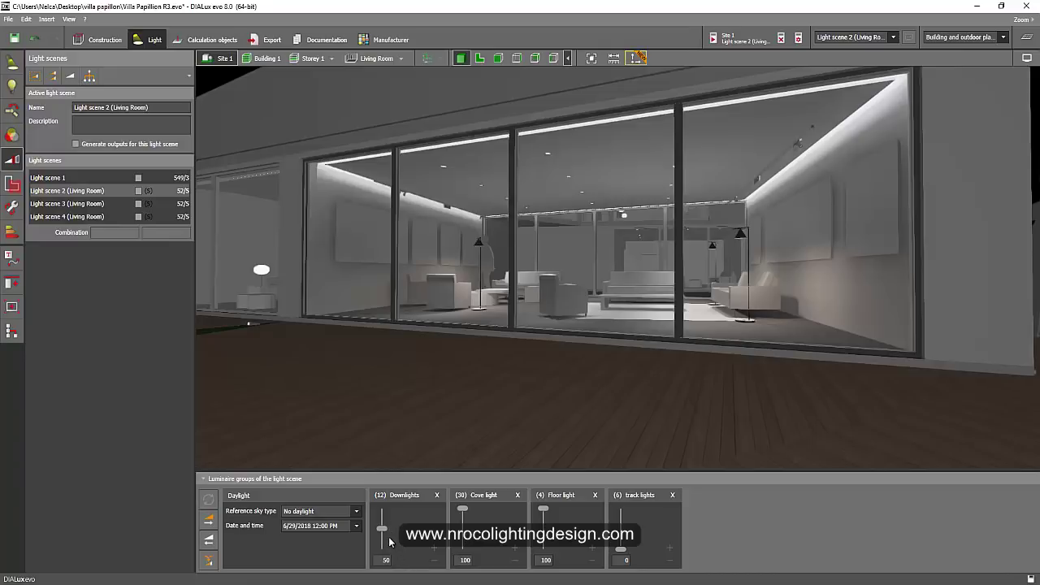
pyautogui.moveTo(382, 529); pyautogui.dragTo(382, 550)
pyautogui.moveTo(543, 509); pyautogui.dragTo(543, 549)
pyautogui.click(208, 499)
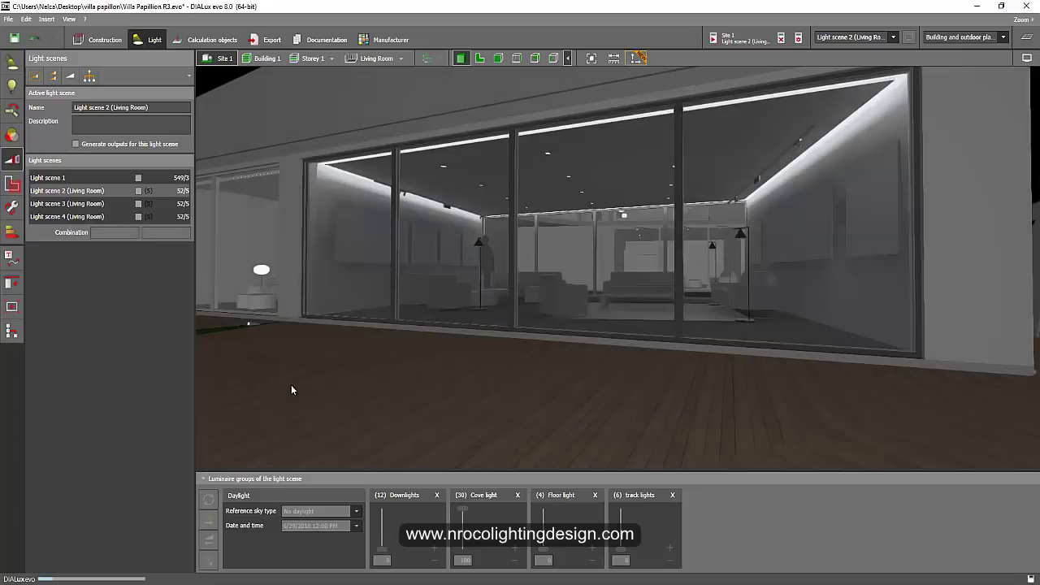
# Frame the living room's glass facade from outside and save it as a new exported view named SC1
pyautogui.click(268, 40)
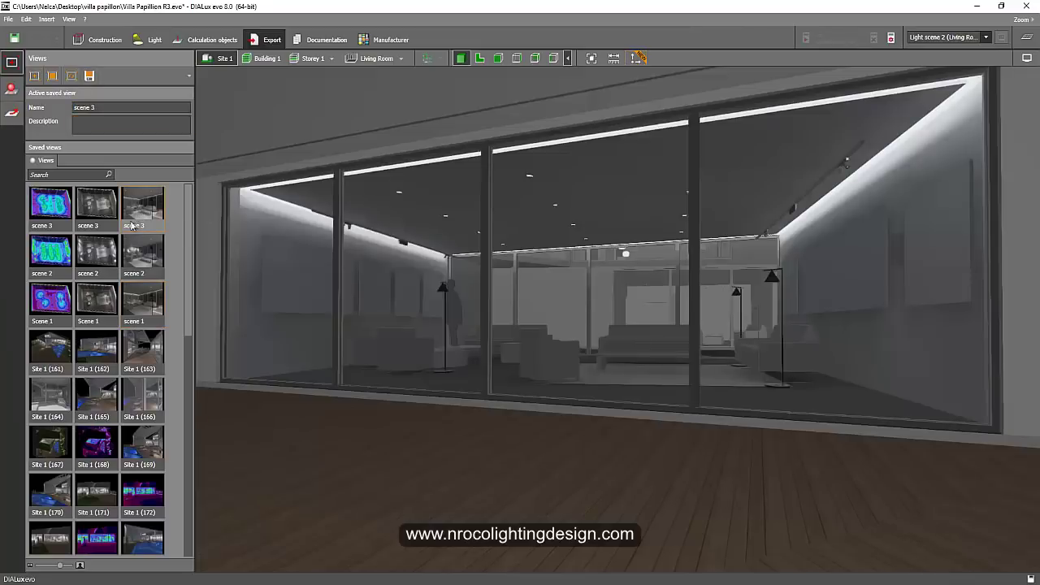
pyautogui.click(54, 361)
pyautogui.scroll(3, 334, 134)
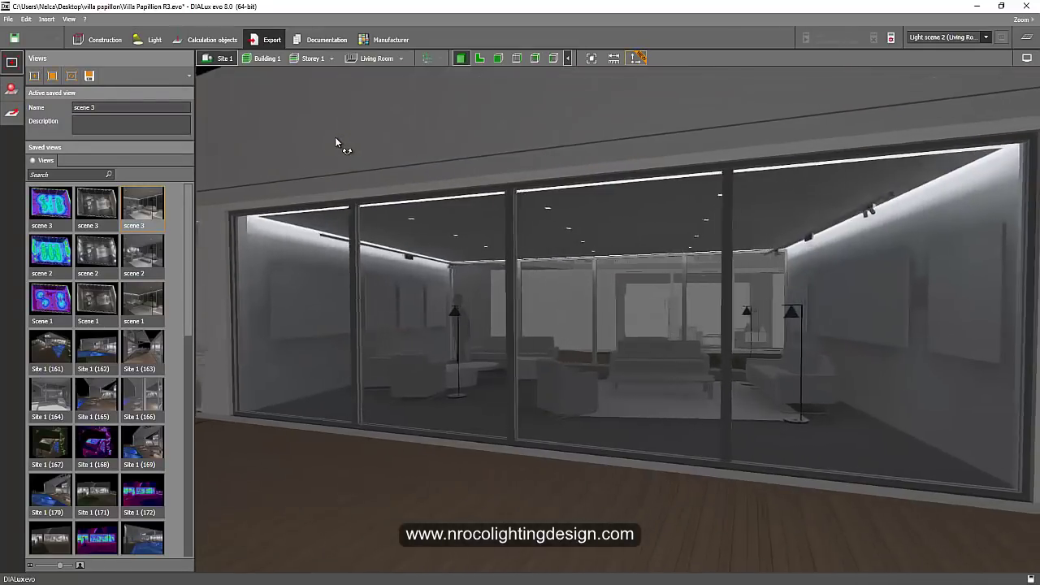
pyautogui.scroll(3, 335, 135)
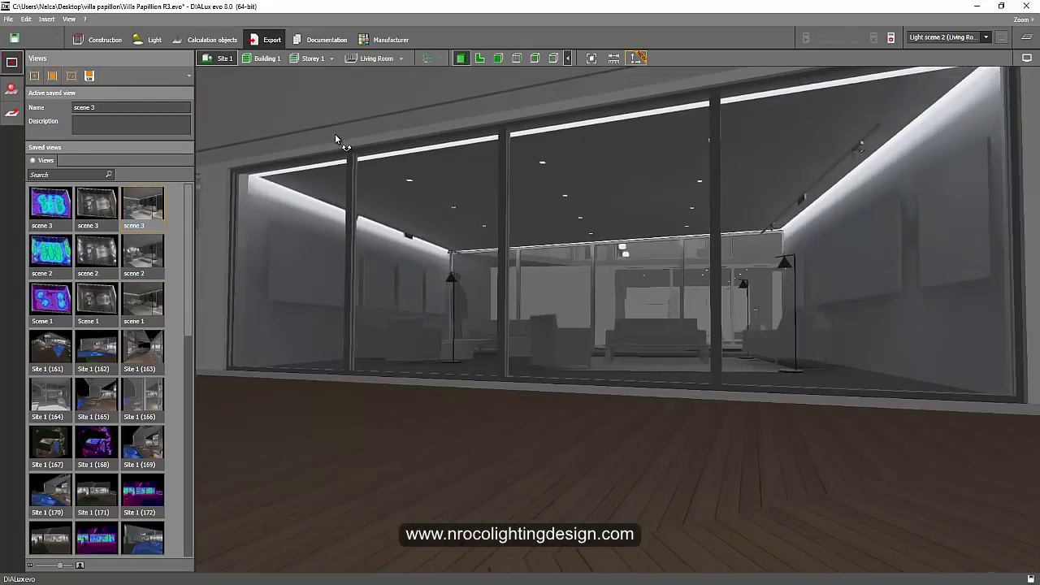
pyautogui.scroll(3, 335, 138)
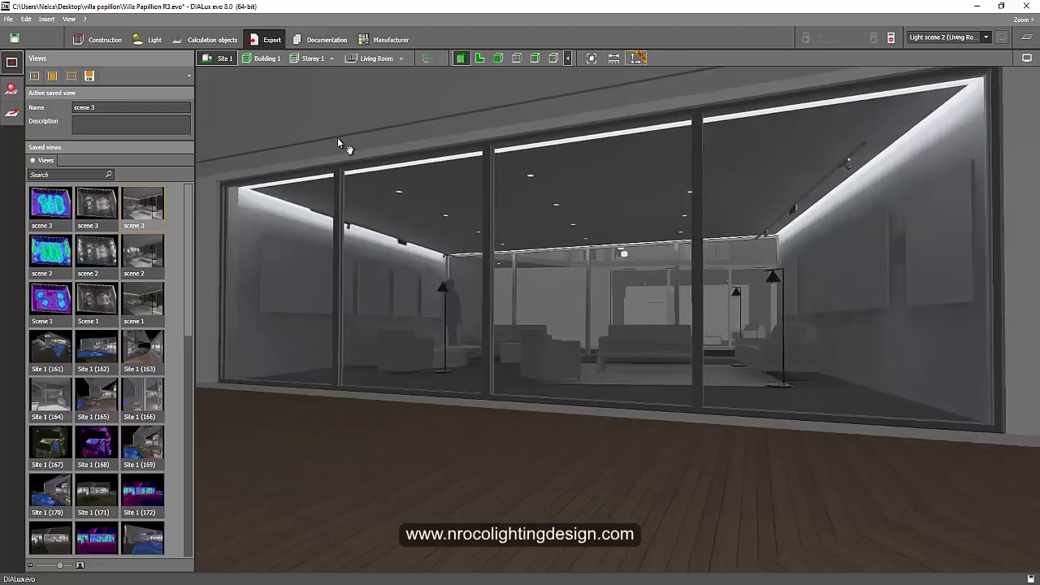
pyautogui.scroll(3, 338, 140)
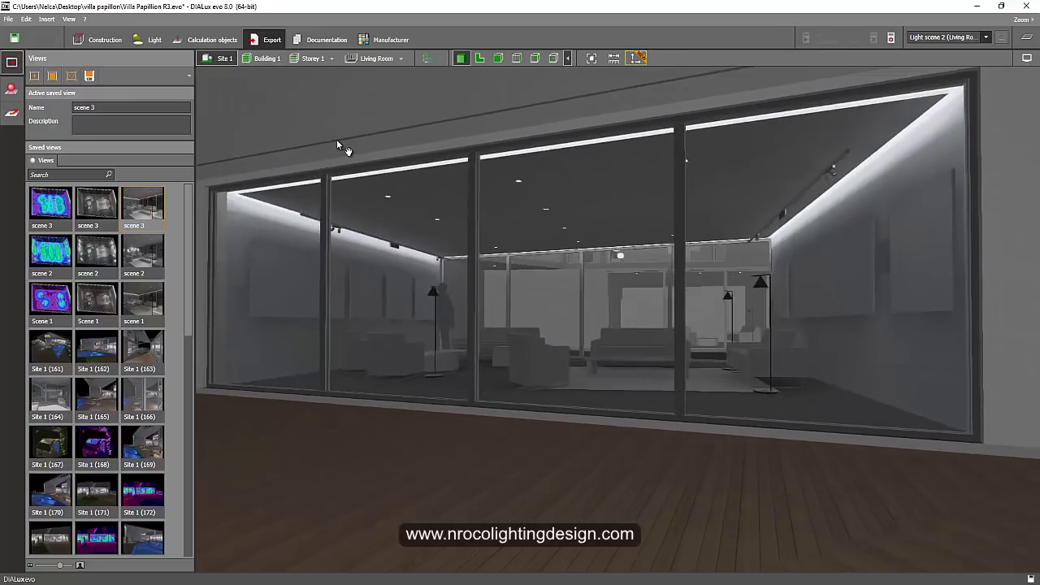
pyautogui.scroll(1, 340, 146)
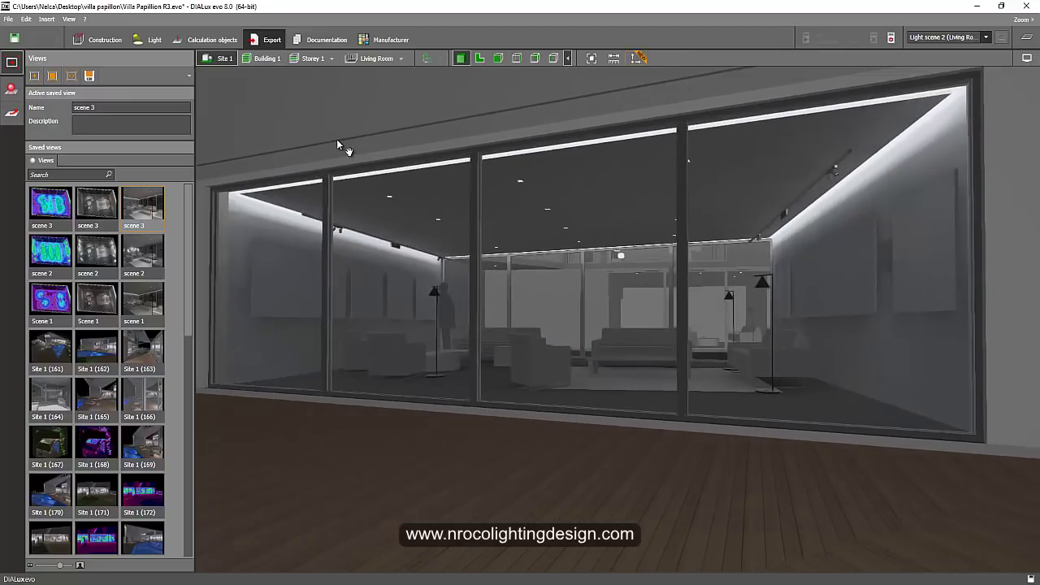
pyautogui.click(34, 76)
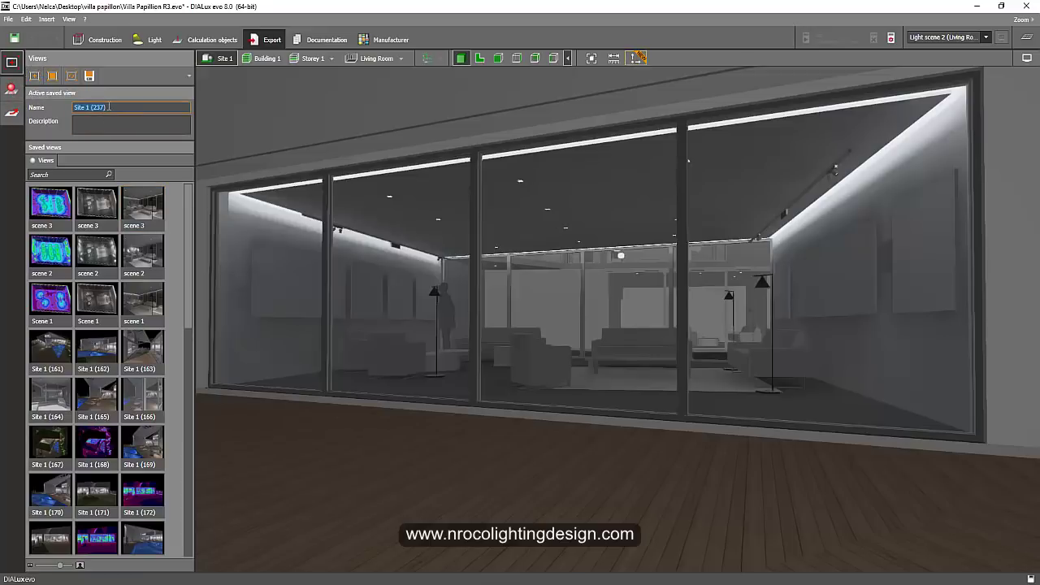
pyautogui.write('Sc')
# Set the Floor light group to 100 in Light scene 2 and update the scene's results
pyautogui.click(149, 40)
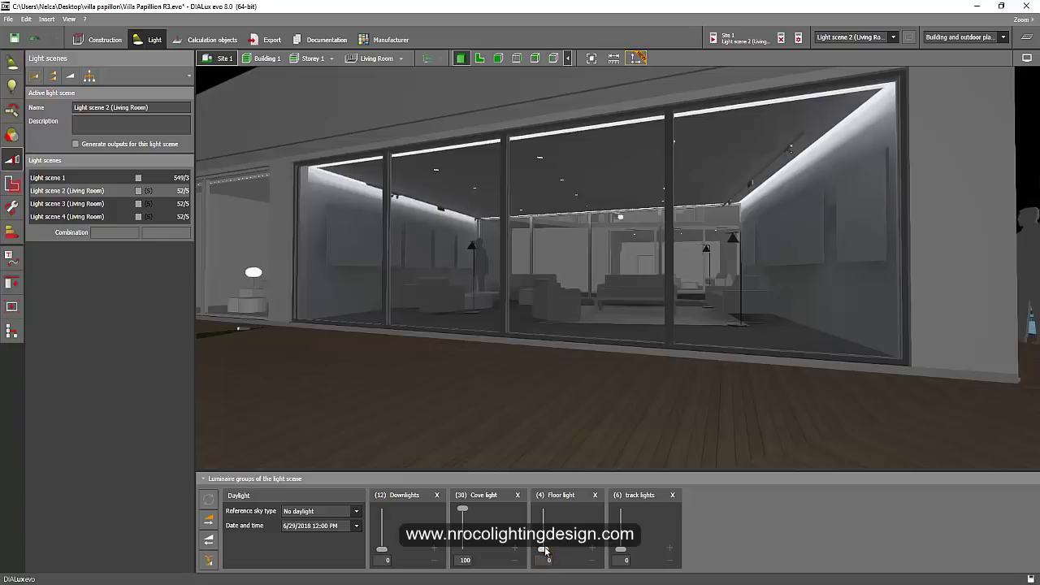
pyautogui.moveTo(545, 551); pyautogui.dragTo(544, 510)
pyautogui.click(209, 501)
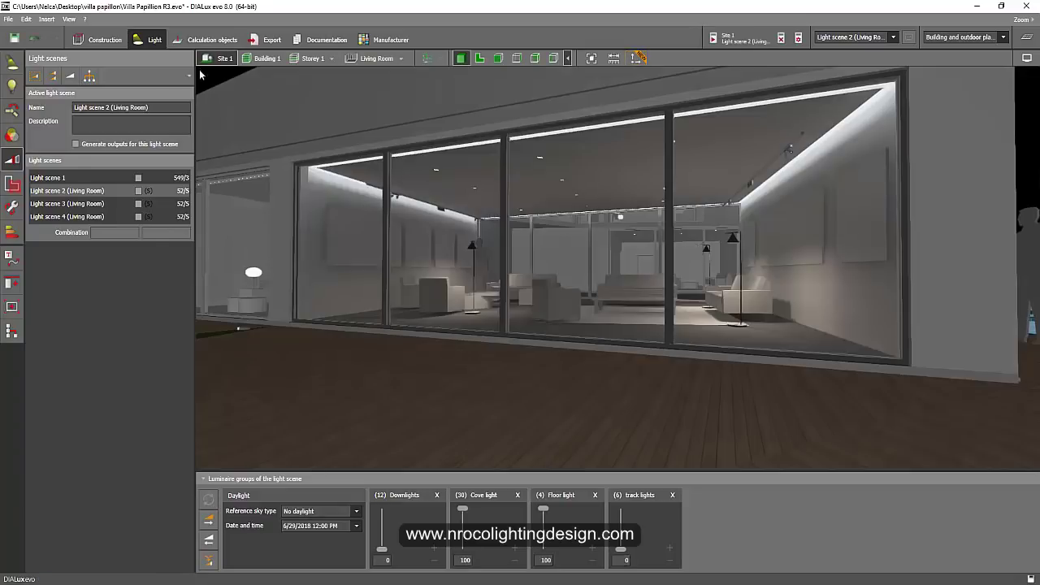
# Save the facade with cove and floor lights on as a new view named SC2
pyautogui.click(256, 41)
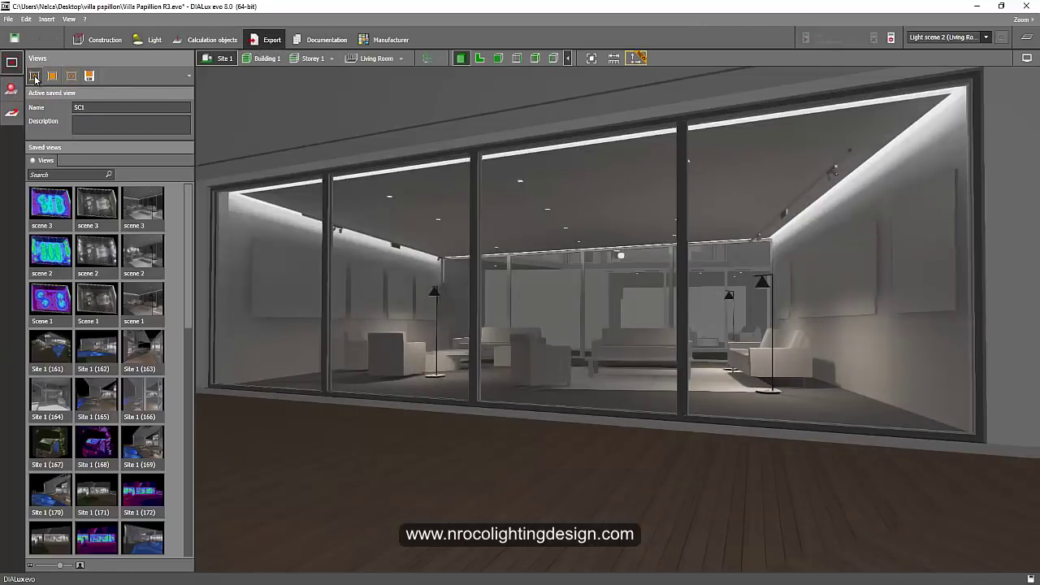
pyautogui.click(99, 108)
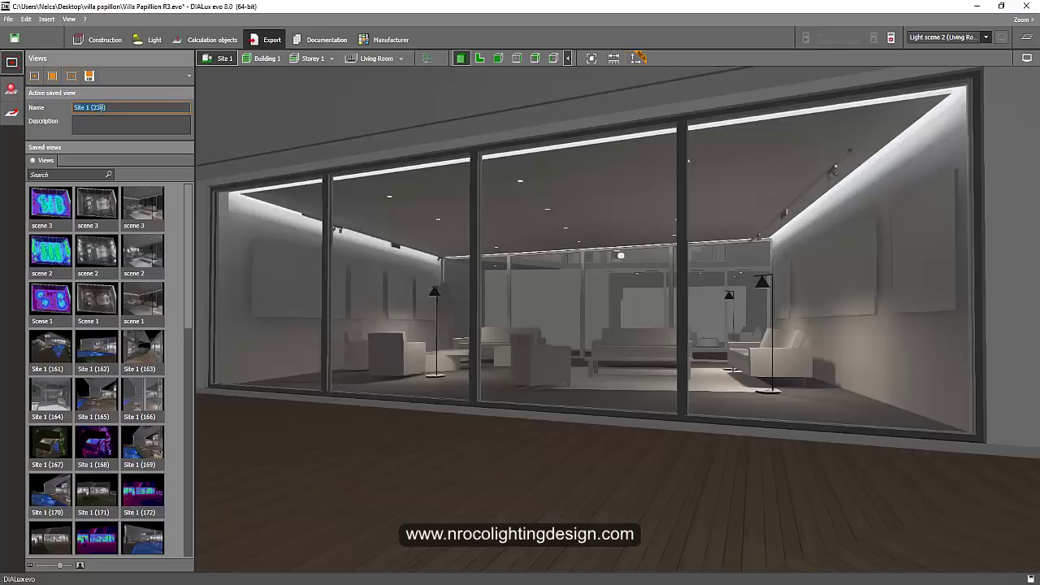
pyautogui.write('SC2')
# Set the track lights group to 100 in Light scene 2 and update the scene's results
pyautogui.click(149, 39)
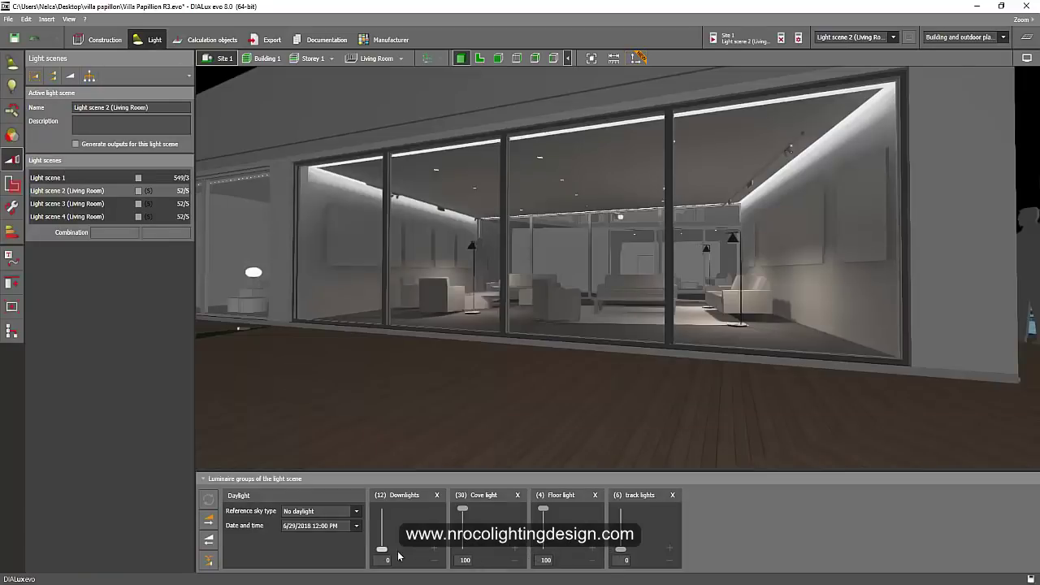
pyautogui.moveTo(621, 551); pyautogui.dragTo(621, 509)
pyautogui.click(209, 500)
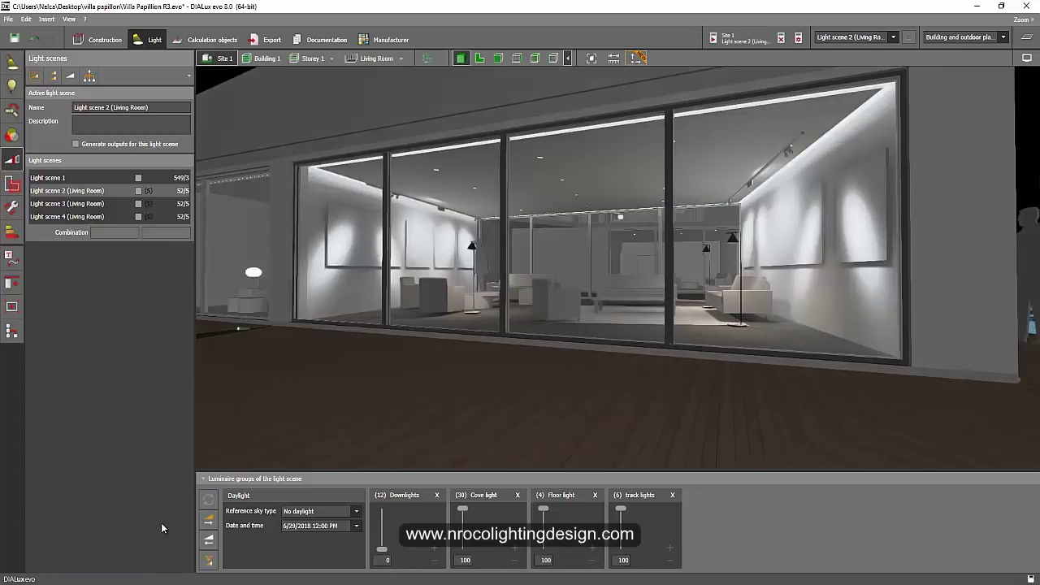
# Save the current facade view as another saved view and name it SC6
pyautogui.click(267, 40)
pyautogui.click(34, 76)
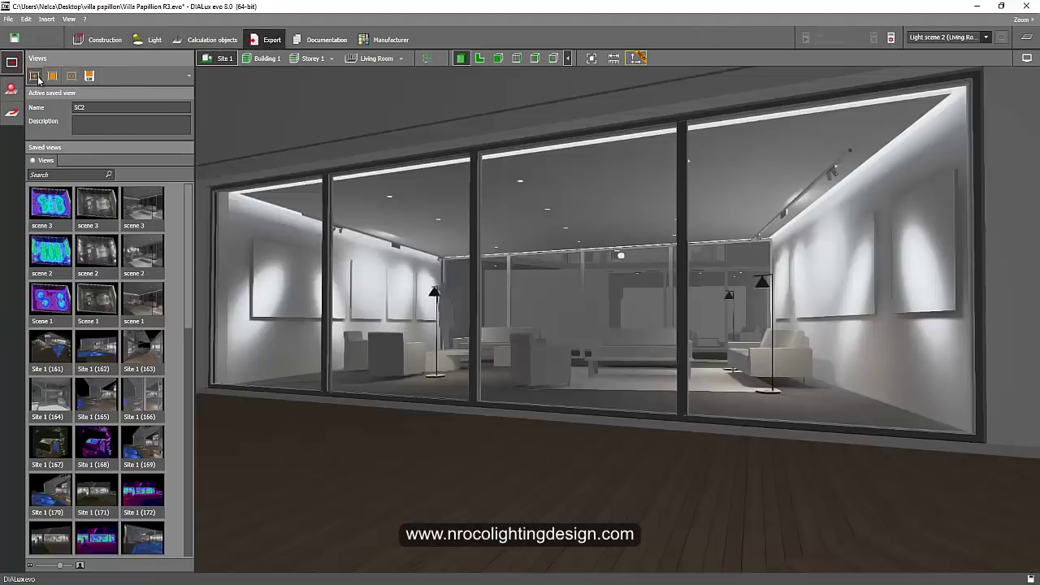
pyautogui.tripleClick(99, 108)
pyautogui.write('SC')
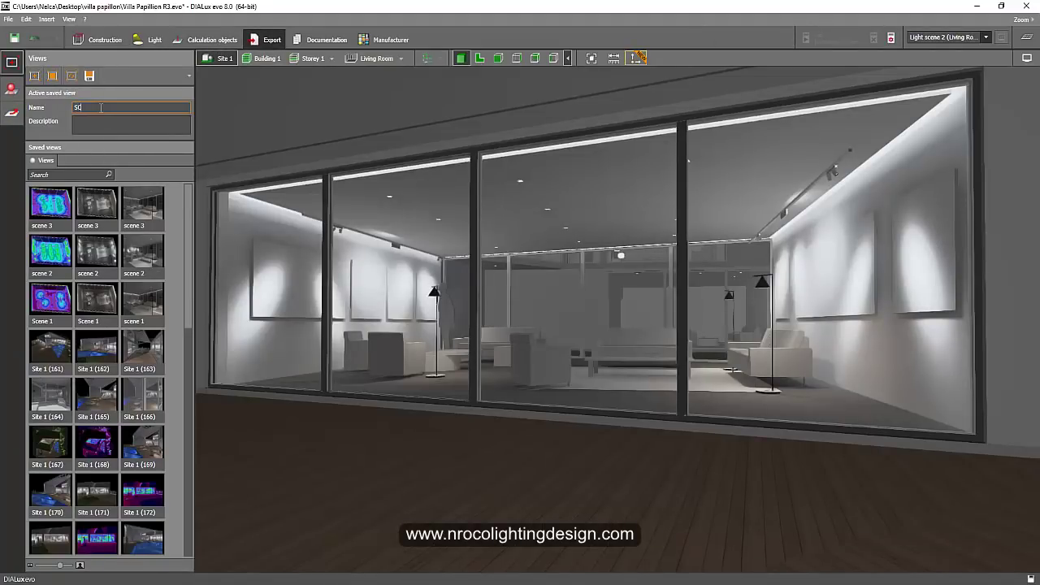
pyautogui.write('6')
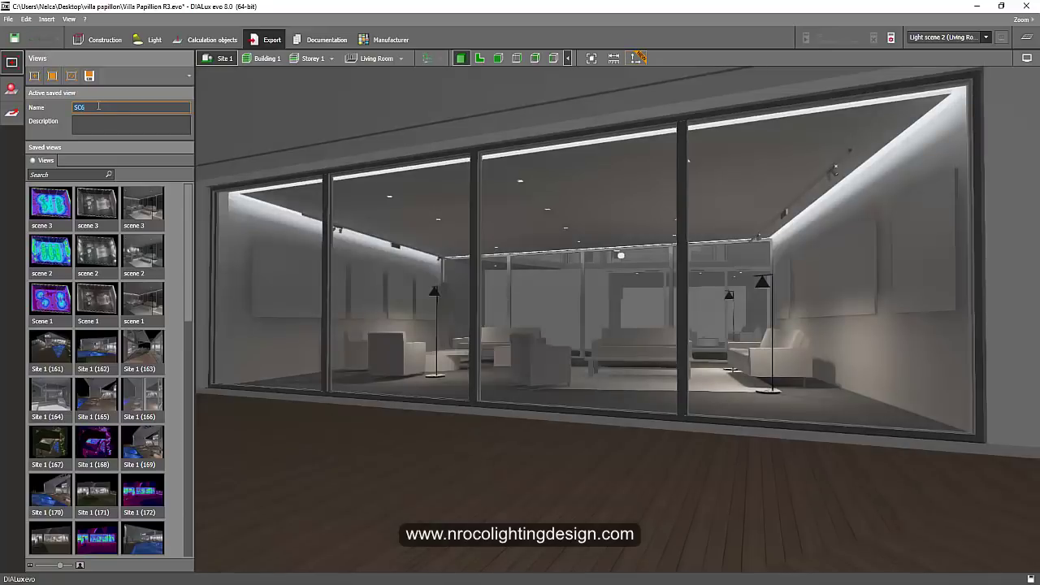
# Set the track lights group to 50 in Light scene 2 and apply the dimming value
pyautogui.click(149, 39)
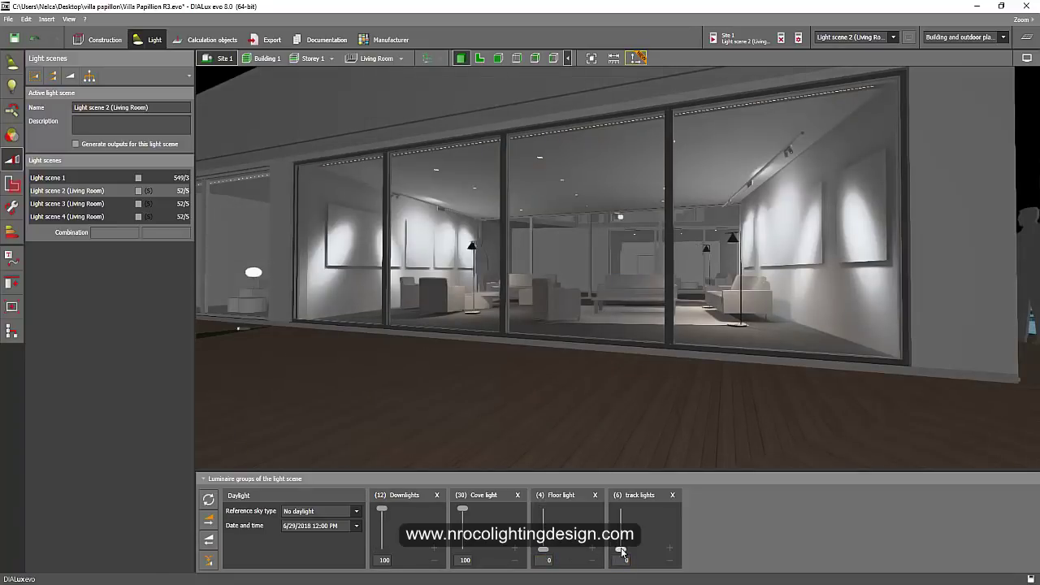
pyautogui.moveTo(622, 552); pyautogui.dragTo(621, 526)
pyautogui.click(617, 559)
pyautogui.write('50')
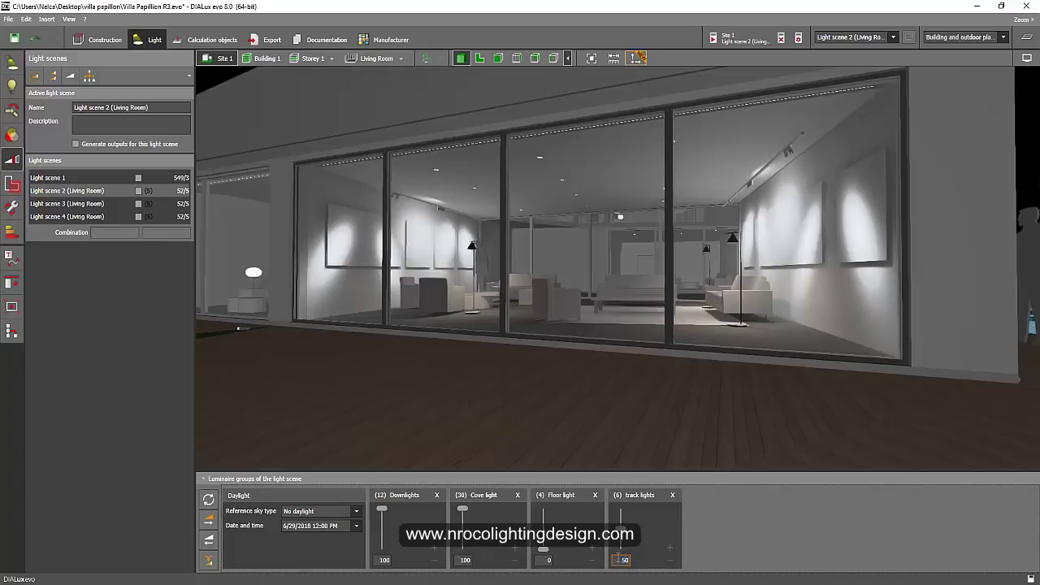
pyautogui.press('Return')
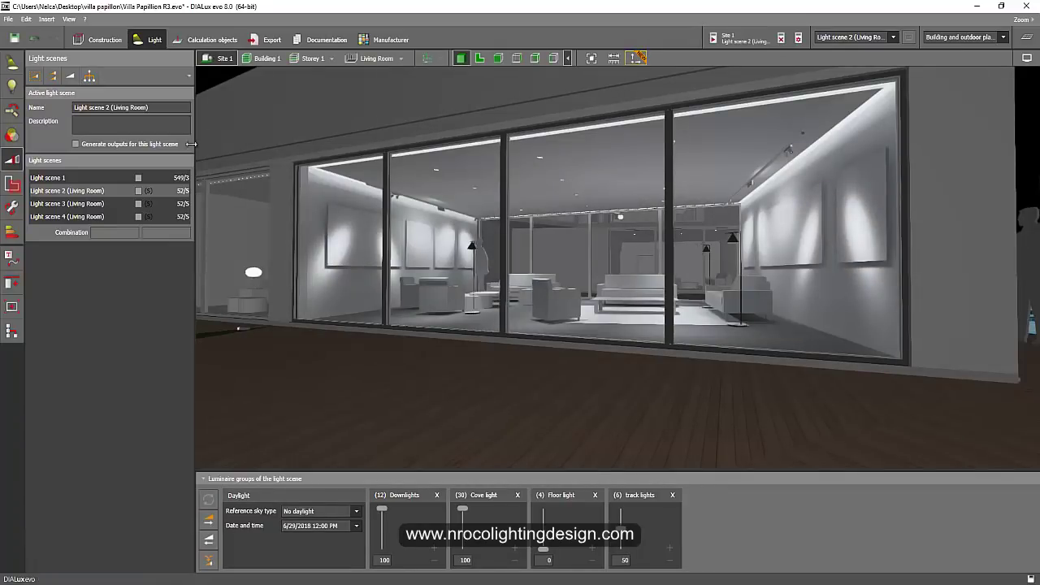
# Save the facade view as SC10 and export it to the Desktop as a JPEG image named sc10 without opening it
pyautogui.click(273, 41)
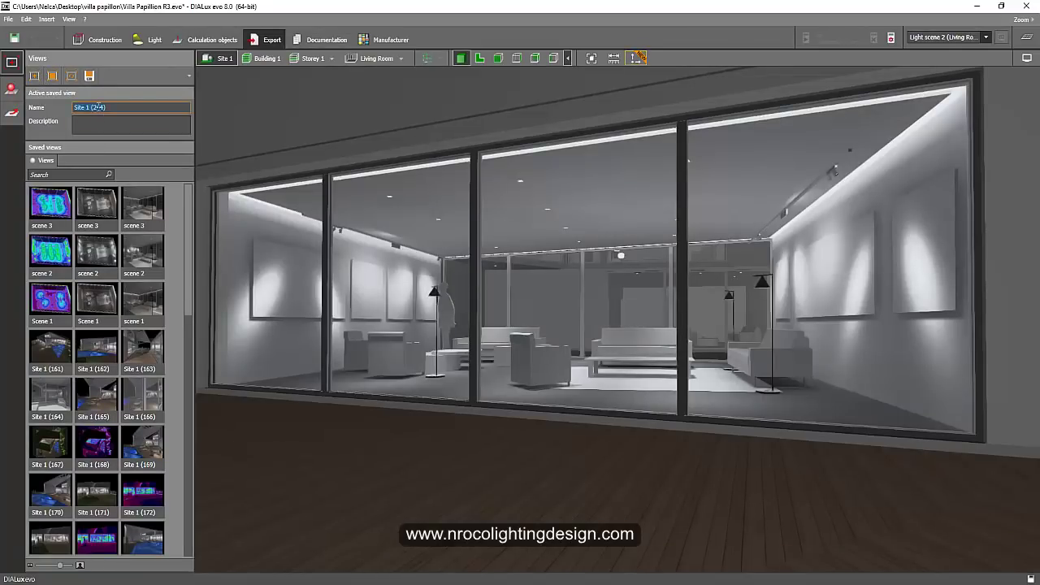
pyautogui.write('SC10')
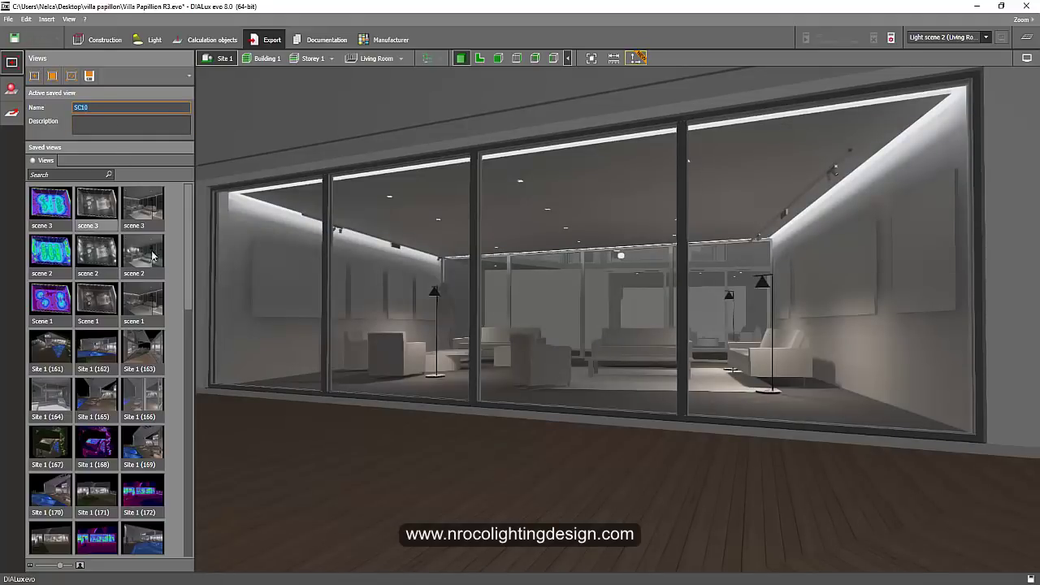
pyautogui.click(90, 76)
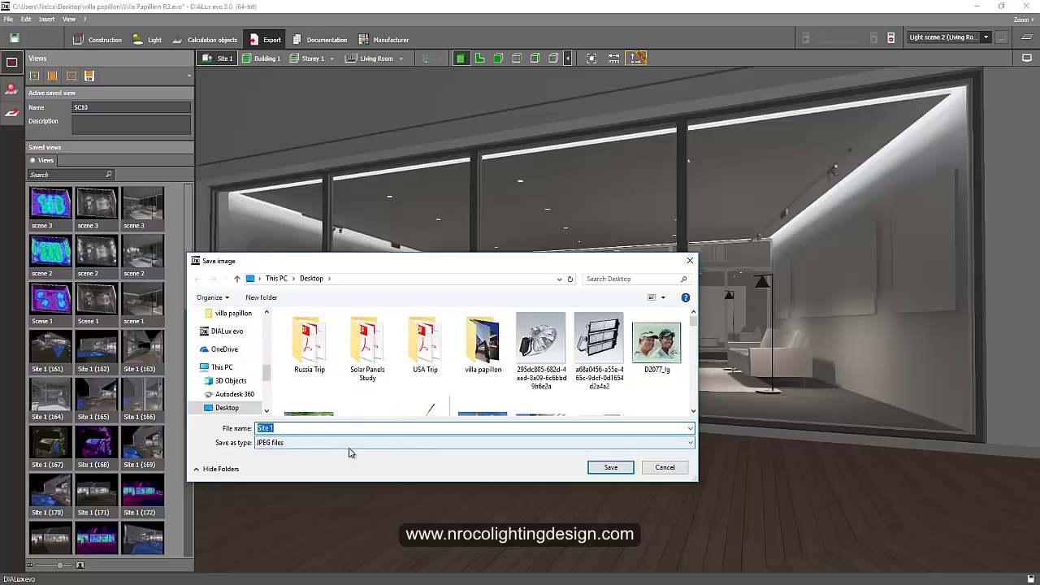
pyautogui.write('sc10')
pyautogui.press('Return')
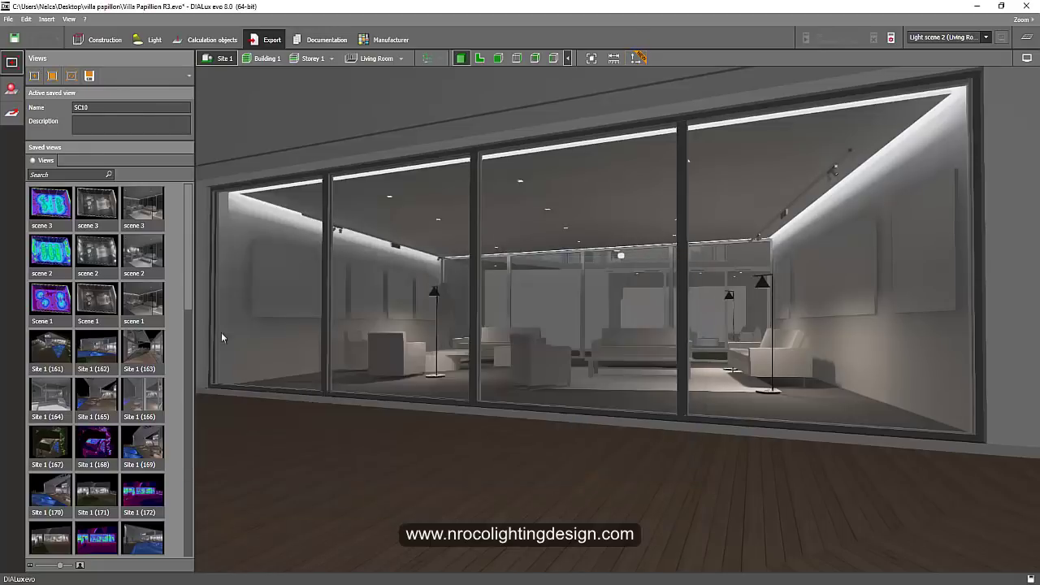
pyautogui.click(547, 317)
# Export the saved view SC1 to the Desktop as a JPEG image named SC1 without opening it
pyautogui.scroll(-10, 195, 488)
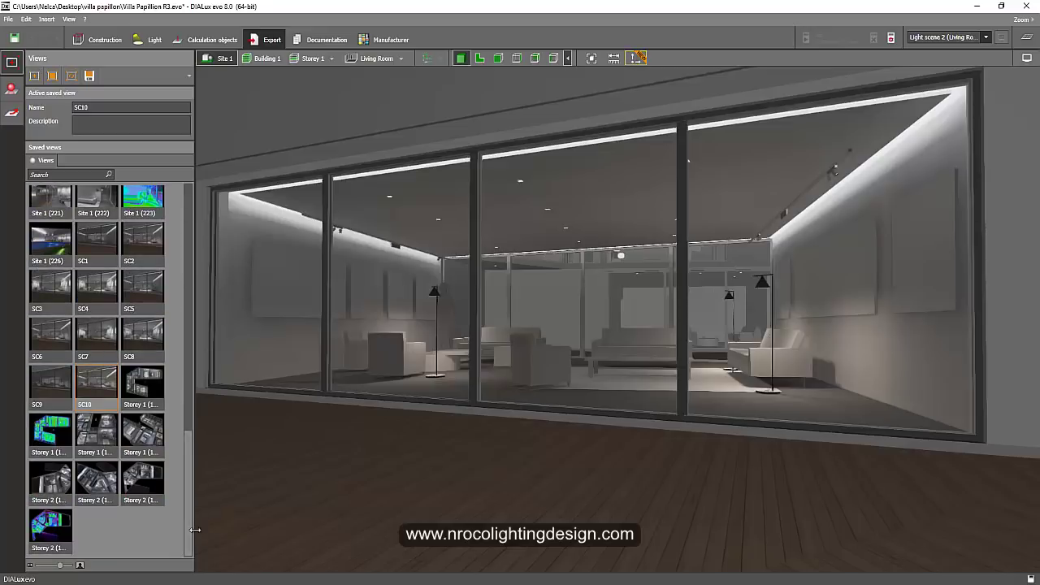
pyautogui.click(95, 262)
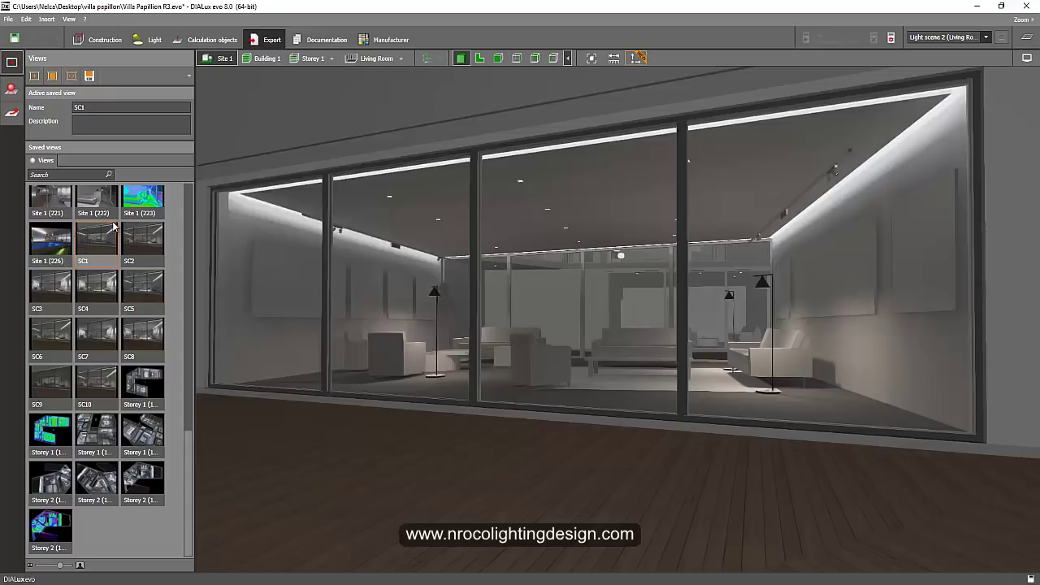
pyautogui.click(89, 76)
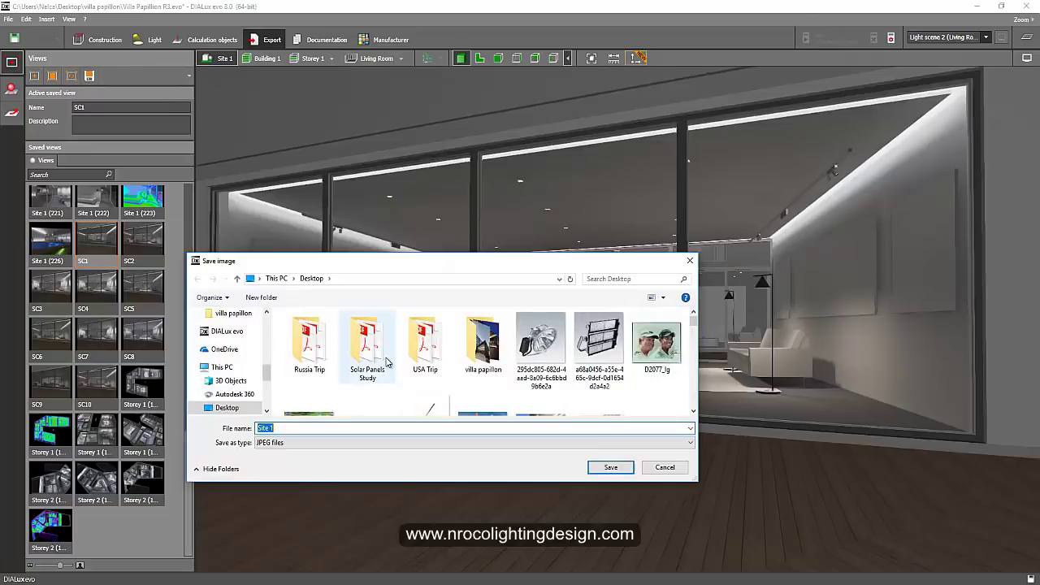
pyautogui.write('SC1')
pyautogui.press('Return')
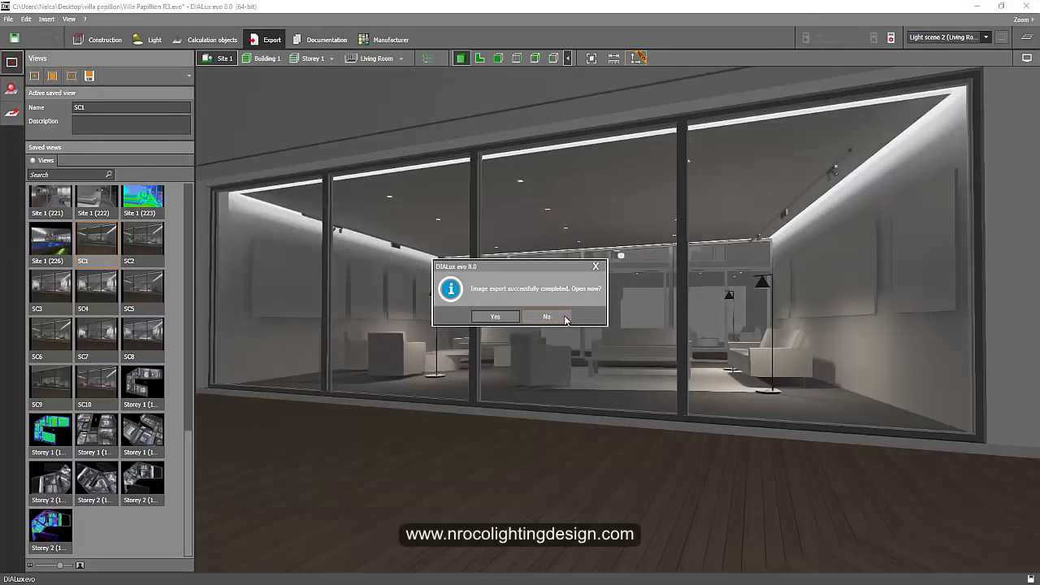
pyautogui.click(547, 316)
# Export the saved view SC2 to the Desktop as a JPEG image named SC2
pyautogui.click(146, 243)
pyautogui.click(89, 75)
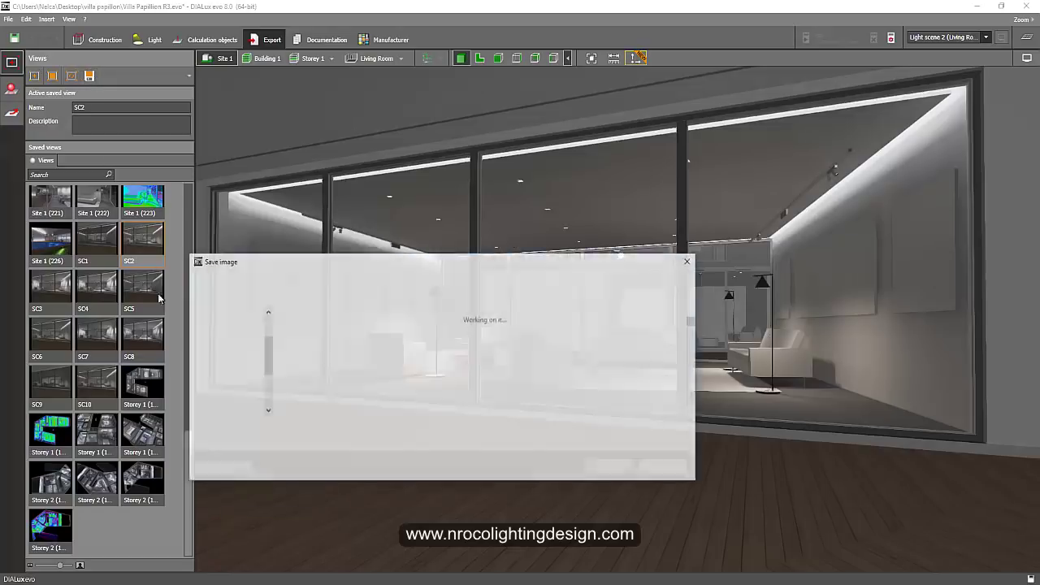
pyautogui.write('SC2')
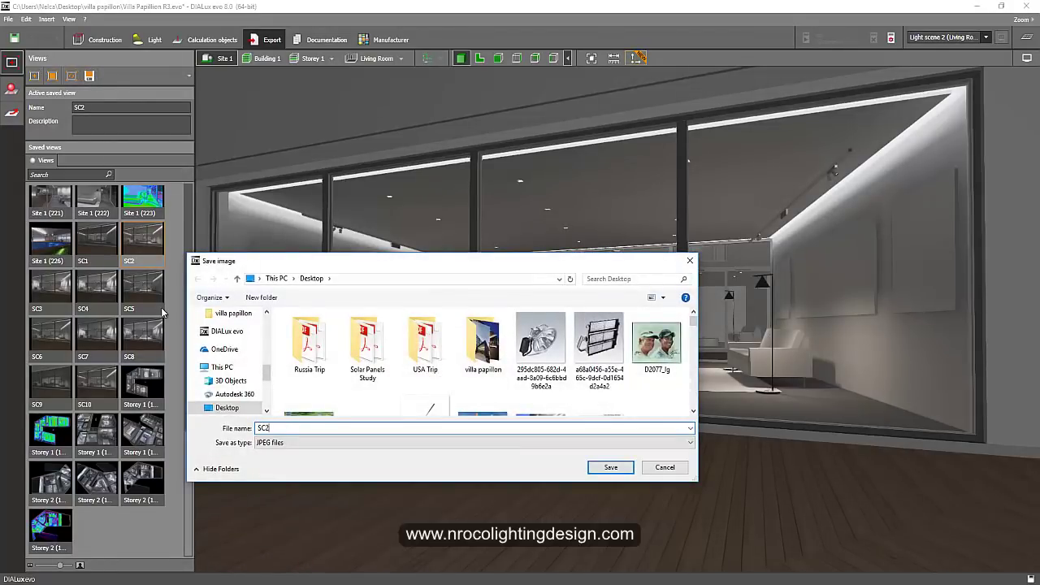
pyautogui.press('Return')
# Export the saved view SC9 to the Desktop as a JPEG image named sc9
pyautogui.click(45, 386)
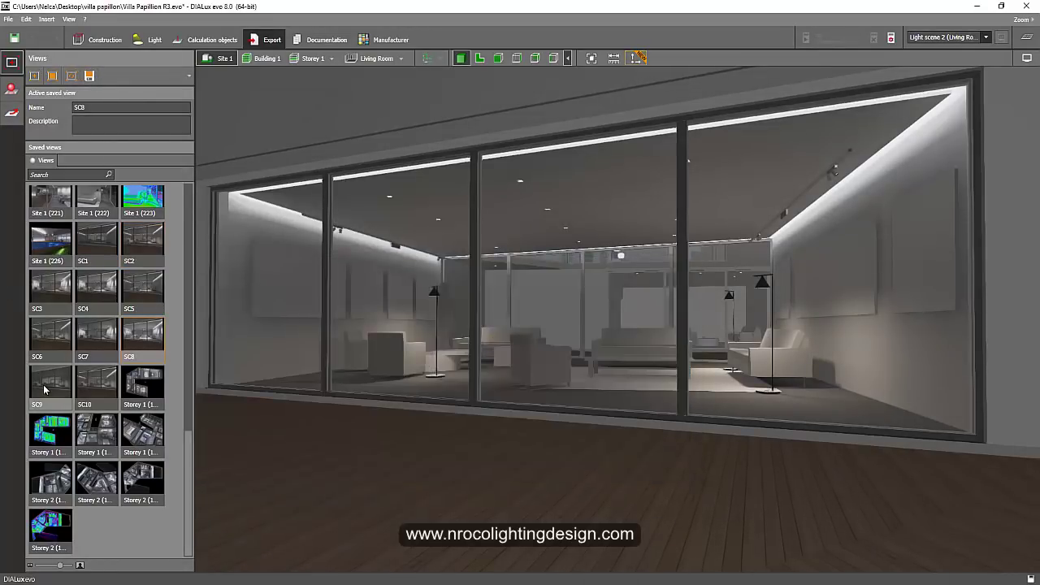
pyautogui.click(90, 75)
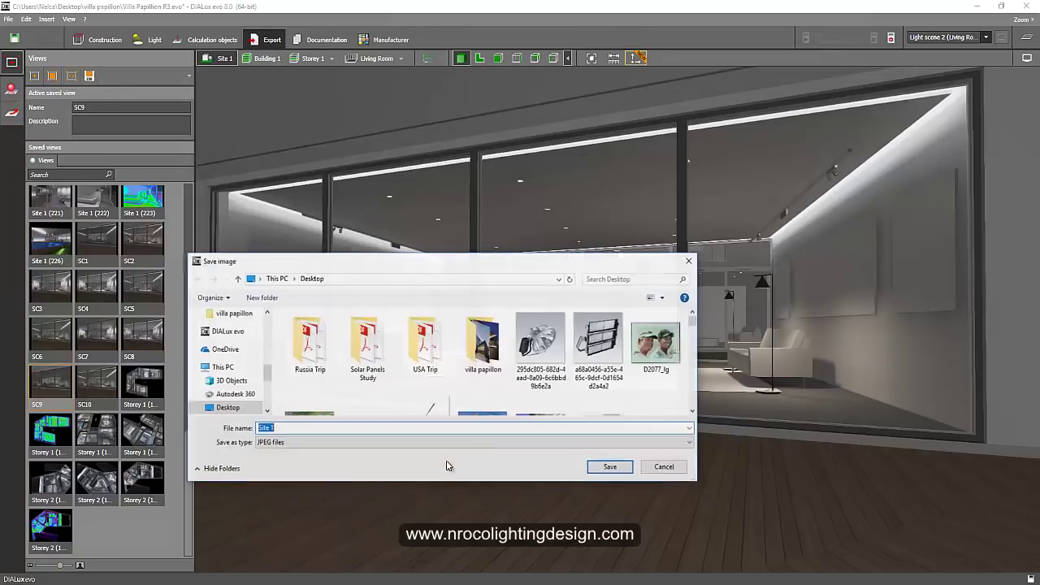
pyautogui.write('sc9')
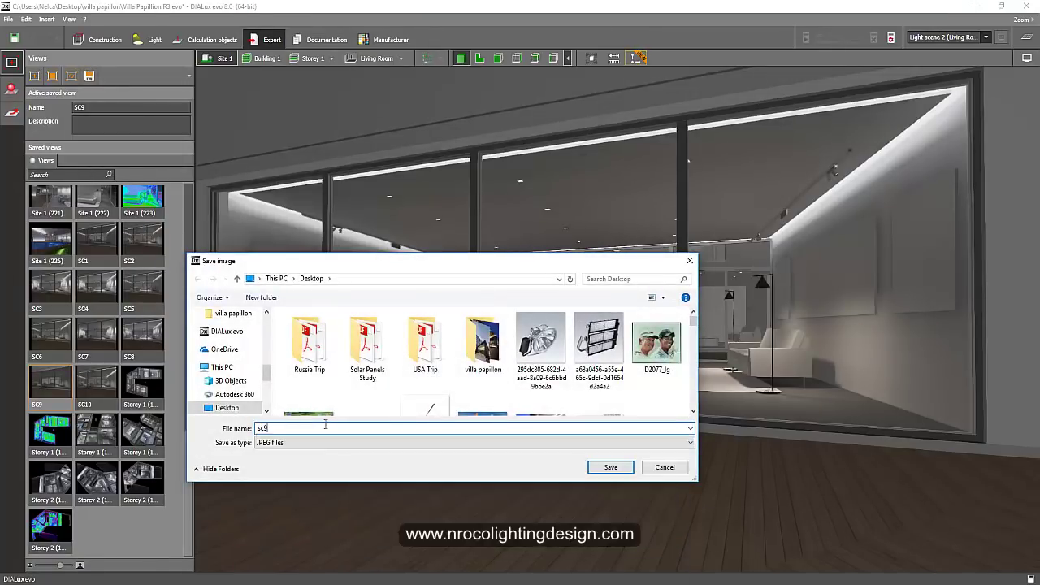
pyautogui.press('Return')
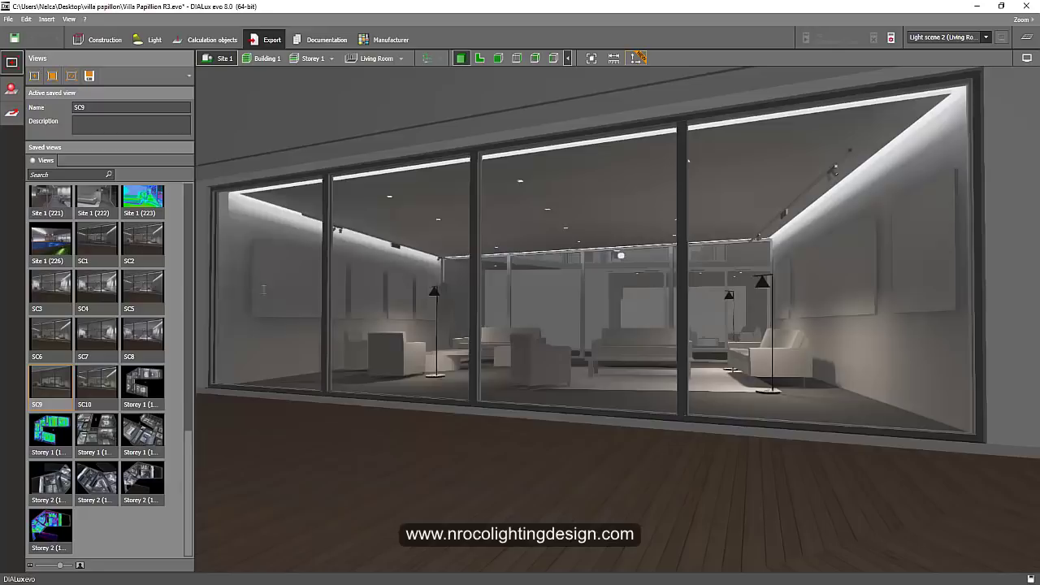
# Decline opening the exported image, switch to the Chrome browser and load gifmaker.org in a new tab
pyautogui.click(545, 317)
pyautogui.hotkey('alt', 'Tab')
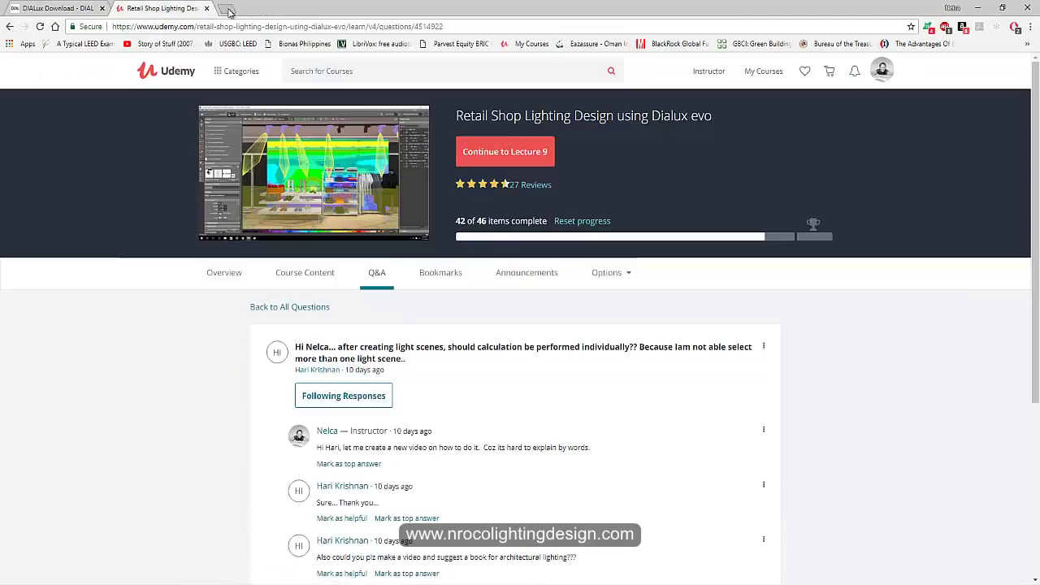
pyautogui.hotkey('ctrl', 't')
pyautogui.write('gifcreator.me')
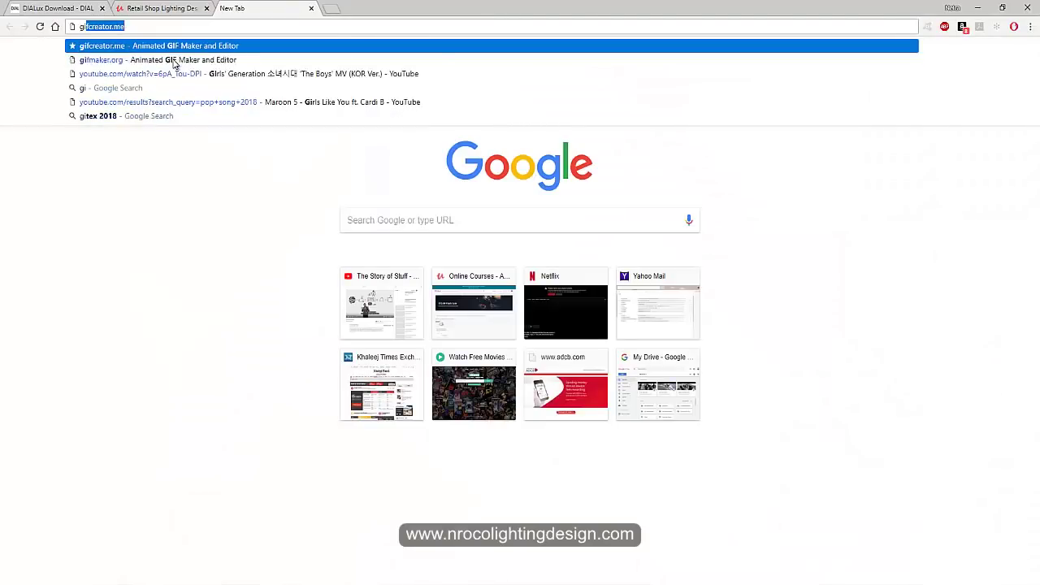
pyautogui.press('Return')
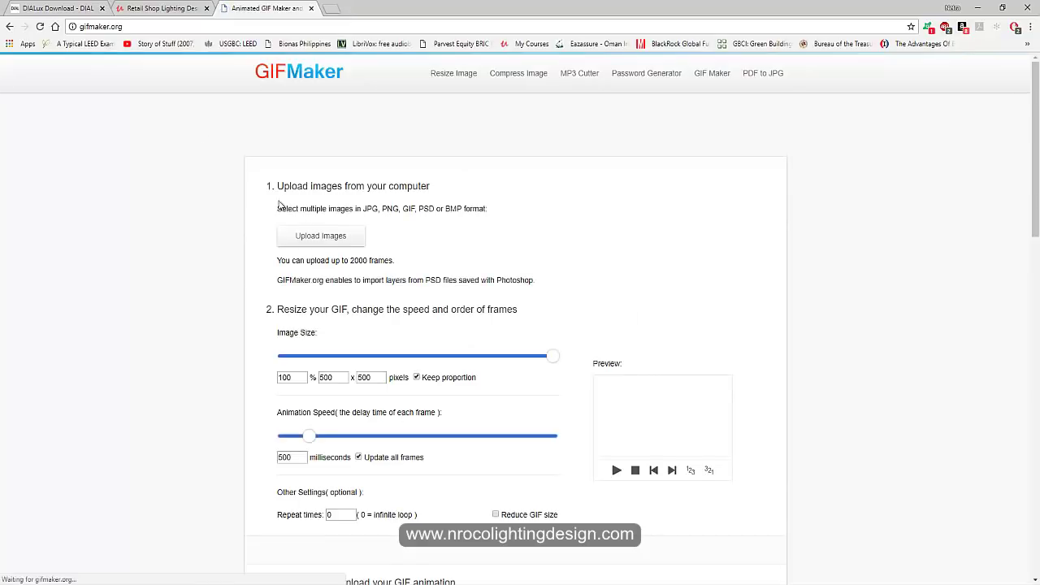
# Upload the ten exported images SC1 to sc10 from the Desktop to GIFMaker
pyautogui.click(329, 240)
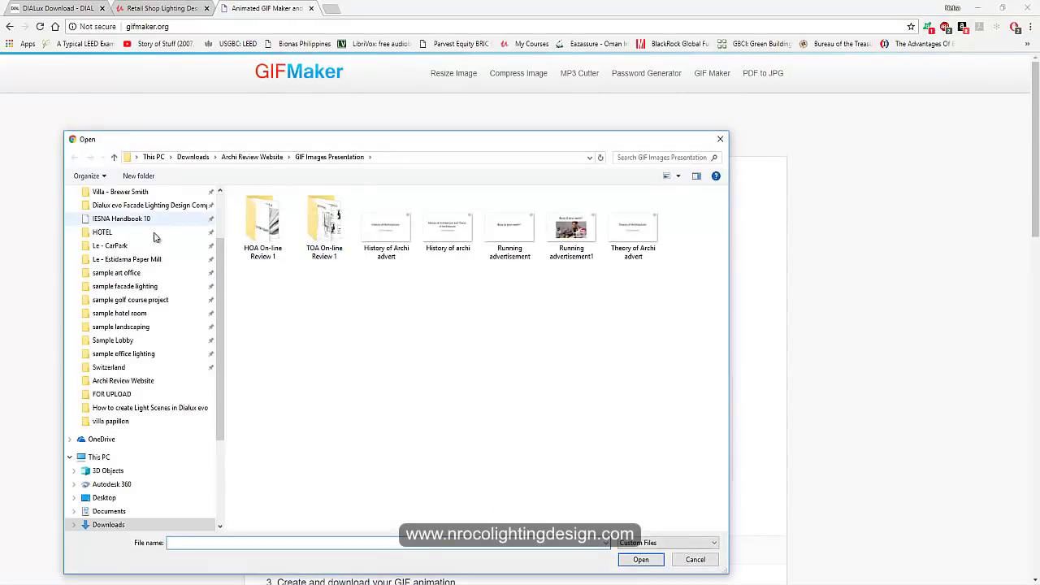
pyautogui.scroll(2, 151, 209)
pyautogui.click(112, 216)
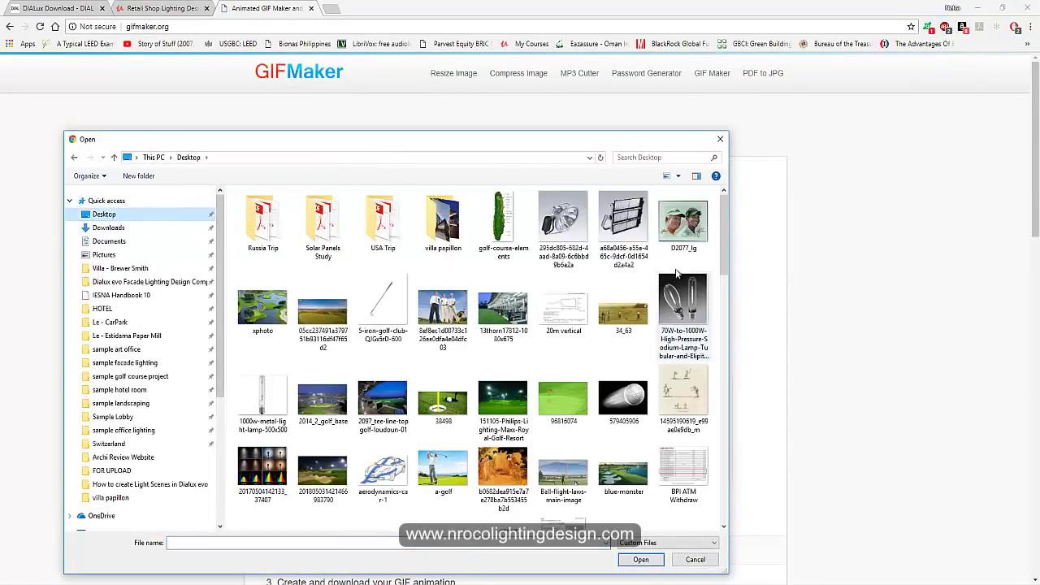
pyautogui.moveTo(726, 261); pyautogui.dragTo(728, 430)
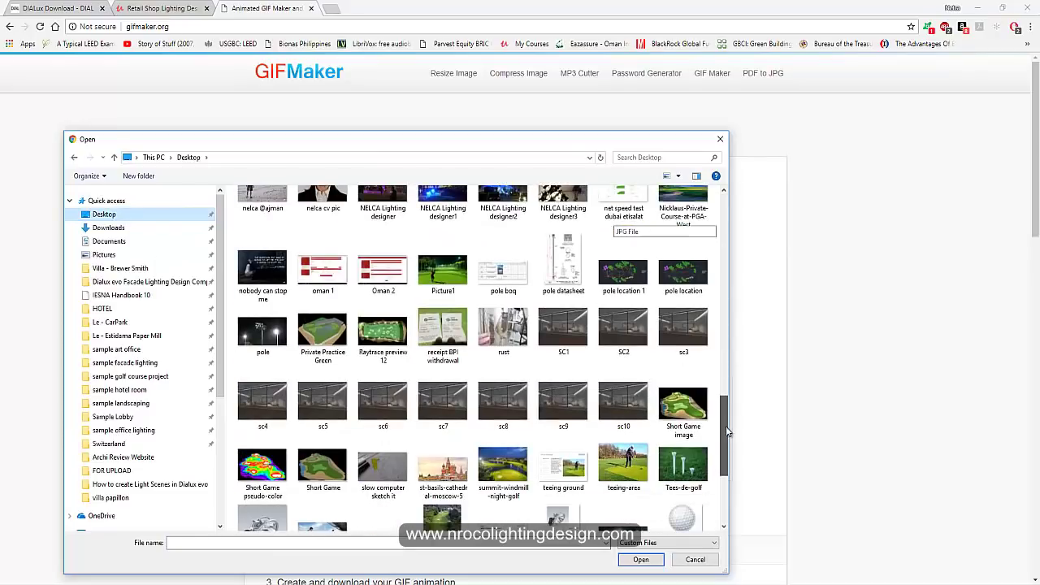
pyautogui.click(552, 335)
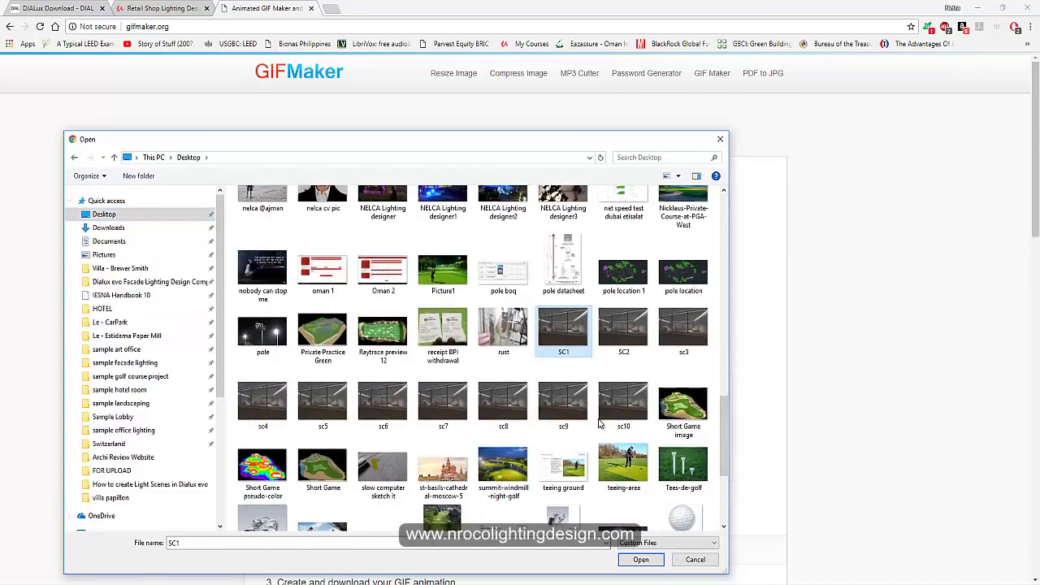
pyautogui.keyDown('shift'); pyautogui.click(599, 424); pyautogui.keyUp('shift')
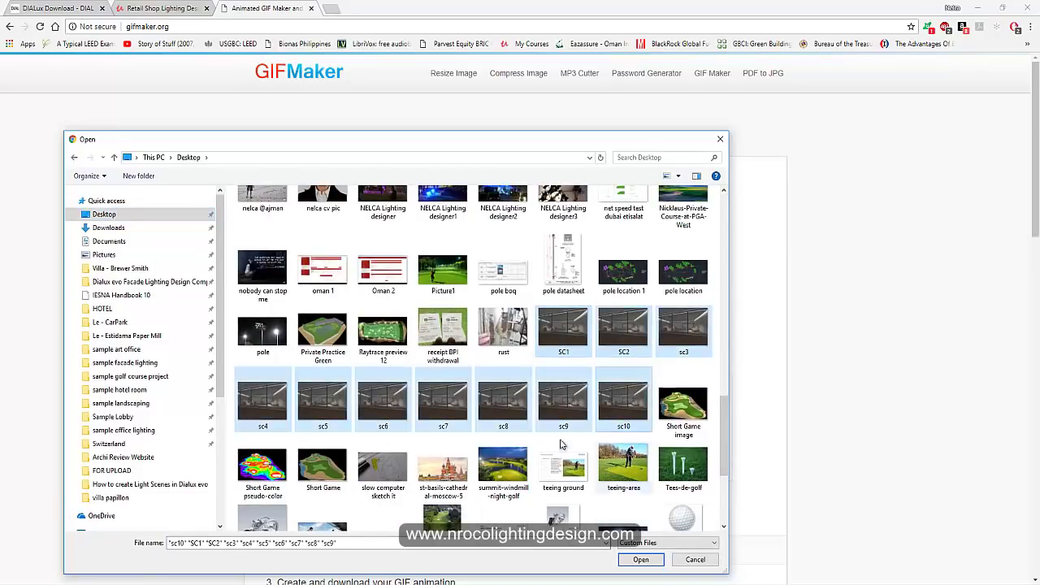
pyautogui.click(560, 350)
pyautogui.keyDown('shift'); pyautogui.click(623, 411); pyautogui.keyUp('shift')
pyautogui.click(640, 559)
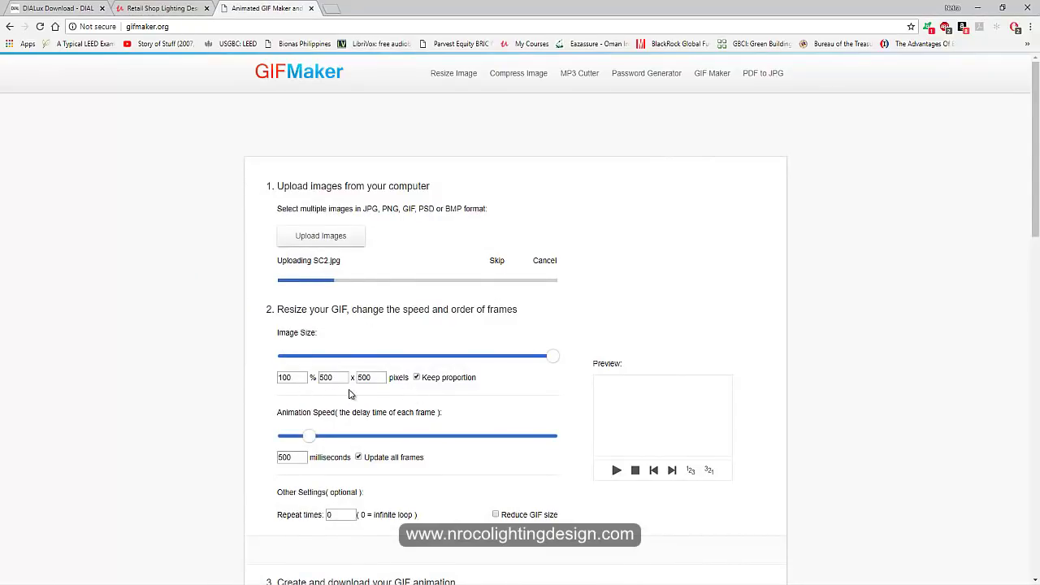
# View Scene 123.pdf in Acrobat Reader, then return to the GIFMaker page in Chrome to check the uploaded frames
pyautogui.scroll(-1, 355, 393)
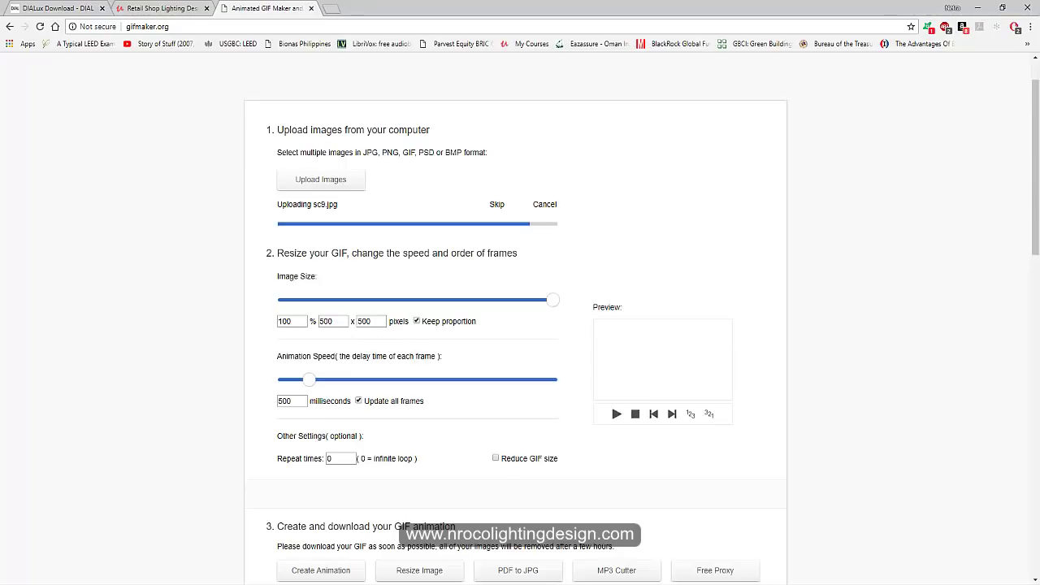
pyautogui.click(325, 557)
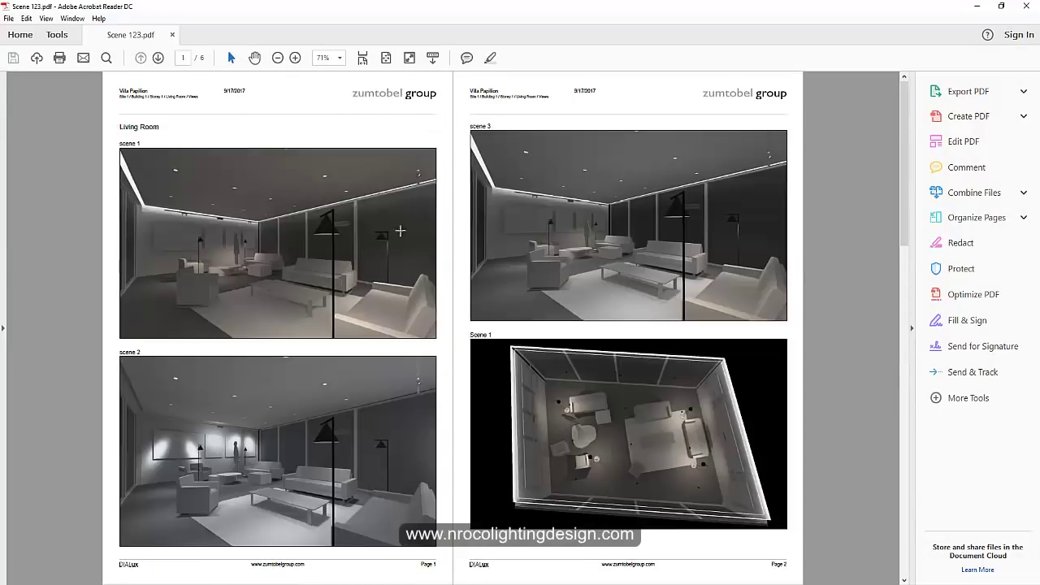
pyautogui.moveTo(278, 584)
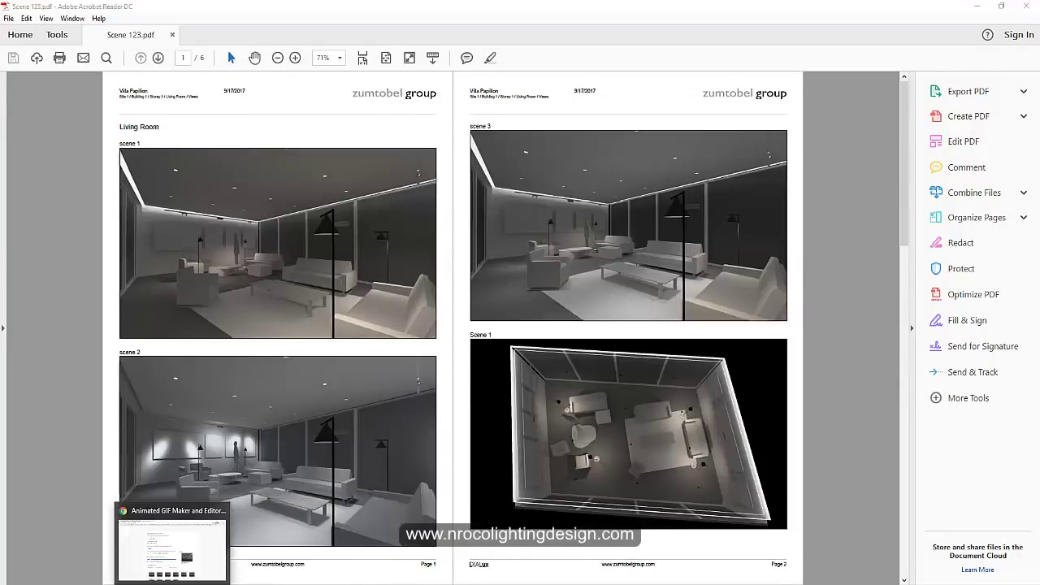
pyautogui.click(175, 553)
pyautogui.scroll(-2, 752, 442)
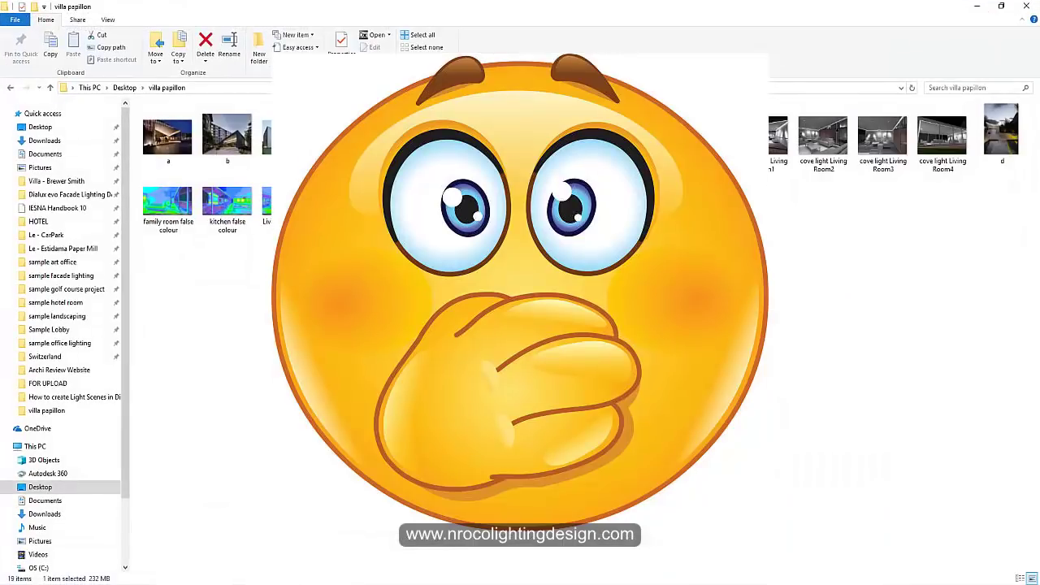
# Browse the Desktop folder in File Explorer for the exported scene images
pyautogui.click(40, 127)
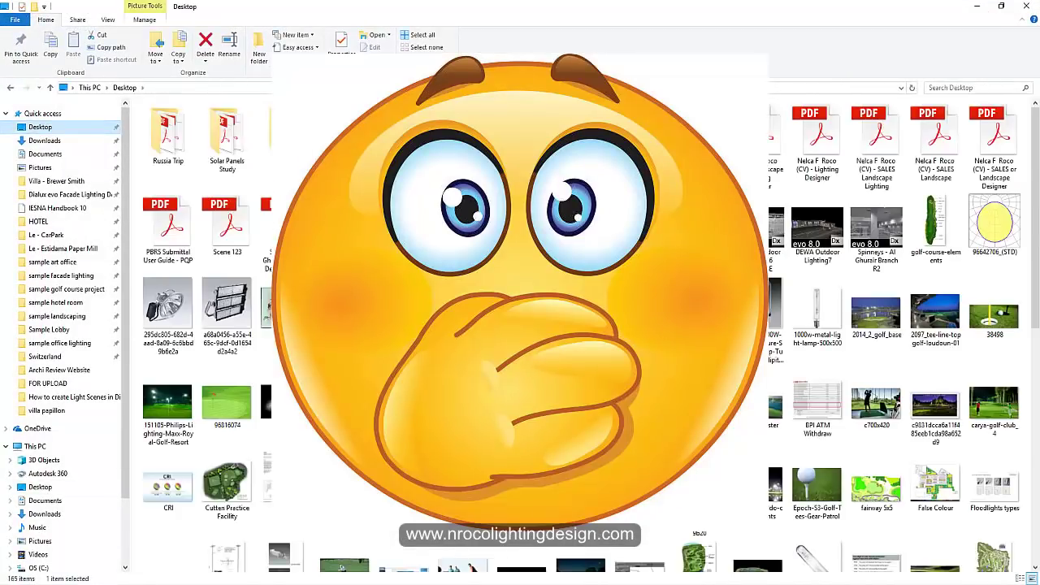
pyautogui.scroll(-5, 620, 435)
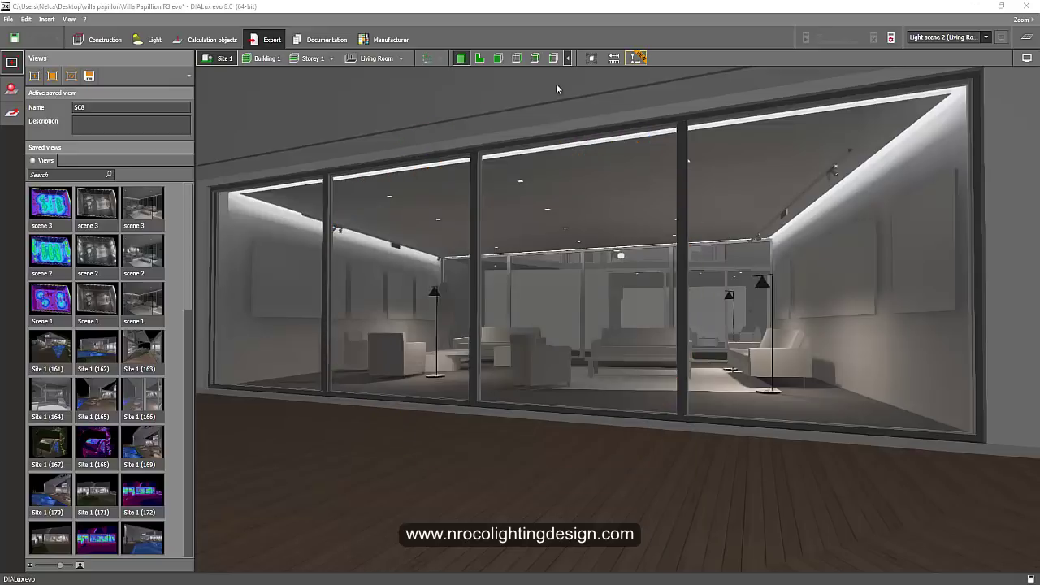
# In DIALux evo, set Light scene 2 (Living Room) to downlights 100, cove light 0 and floor light 0, and update the scene
pyautogui.click(150, 40)
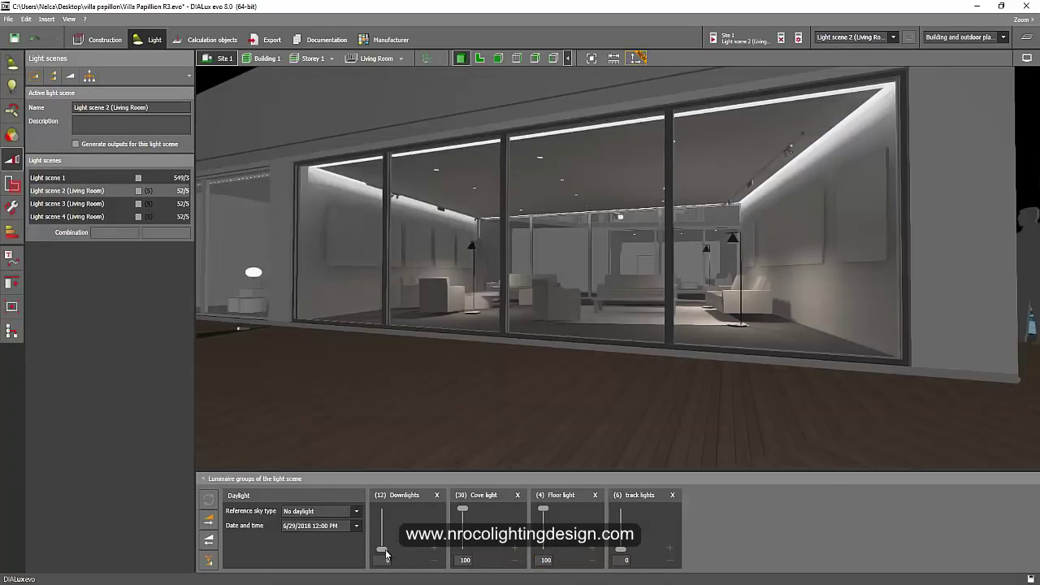
pyautogui.moveTo(382, 553); pyautogui.dragTo(382, 507)
pyautogui.moveTo(463, 509); pyautogui.dragTo(463, 553)
pyautogui.moveTo(543, 510); pyautogui.dragTo(547, 560)
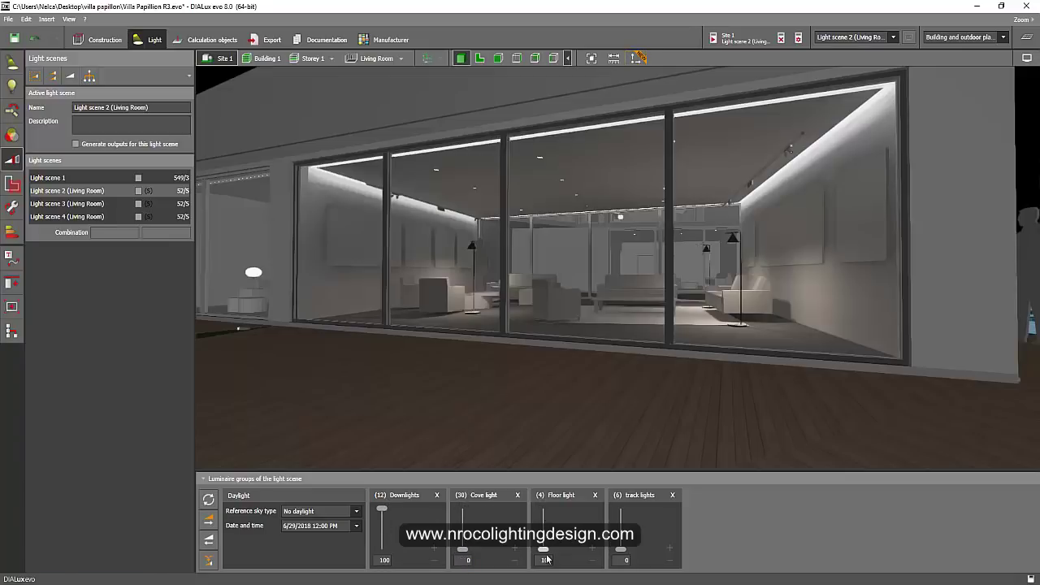
pyautogui.click(209, 500)
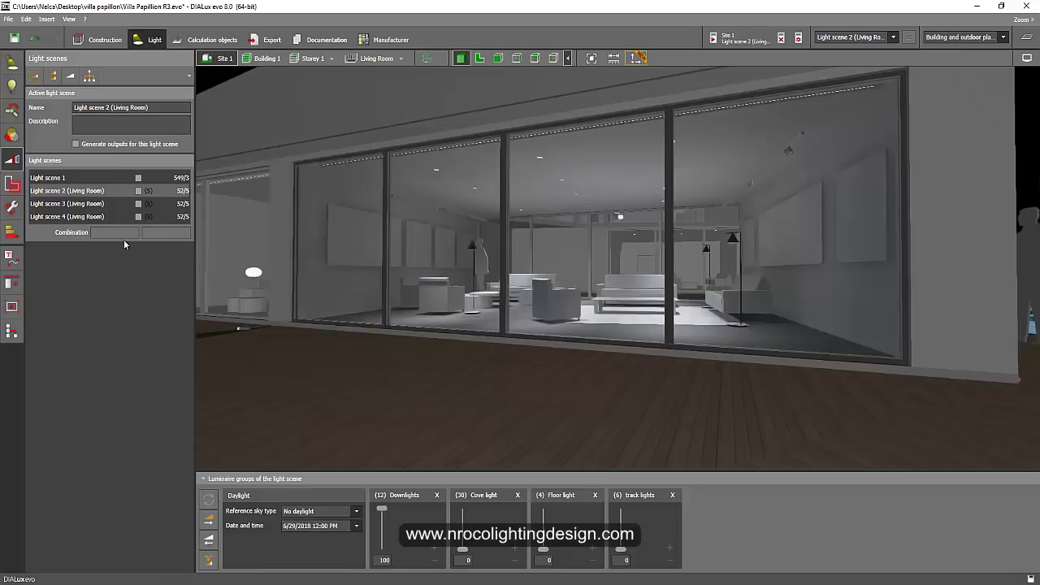
# Save the facade view as 1 and export it to the Desktop as a JPEG image named 1 without opening it
pyautogui.click(270, 40)
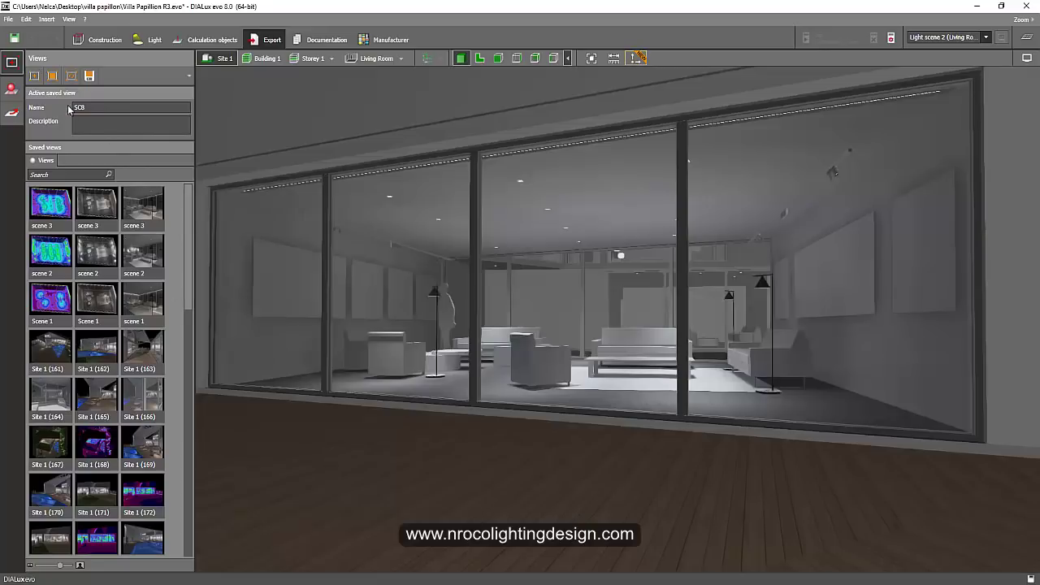
pyautogui.click(36, 77)
pyautogui.write('1')
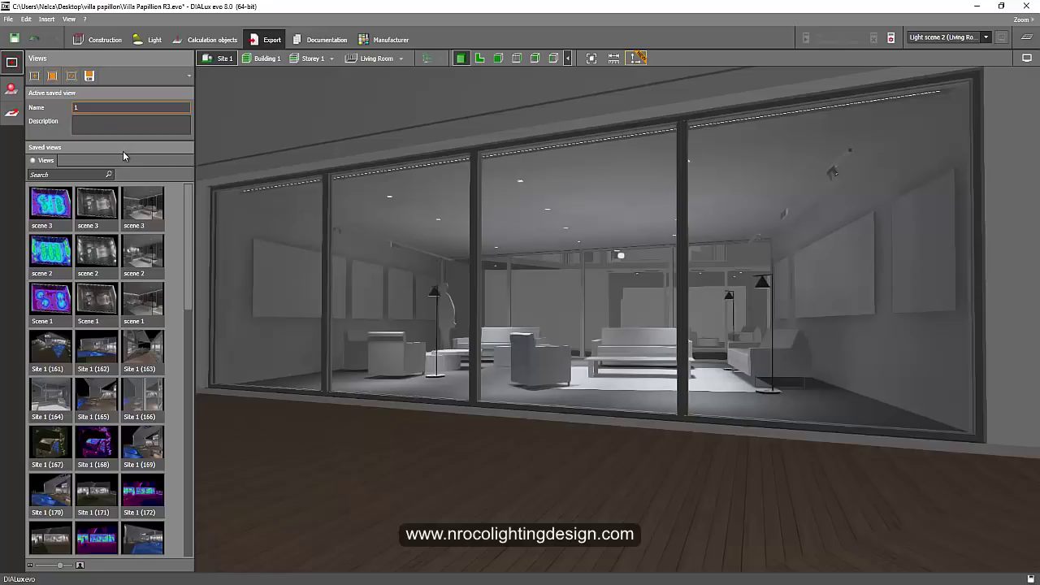
pyautogui.click(89, 76)
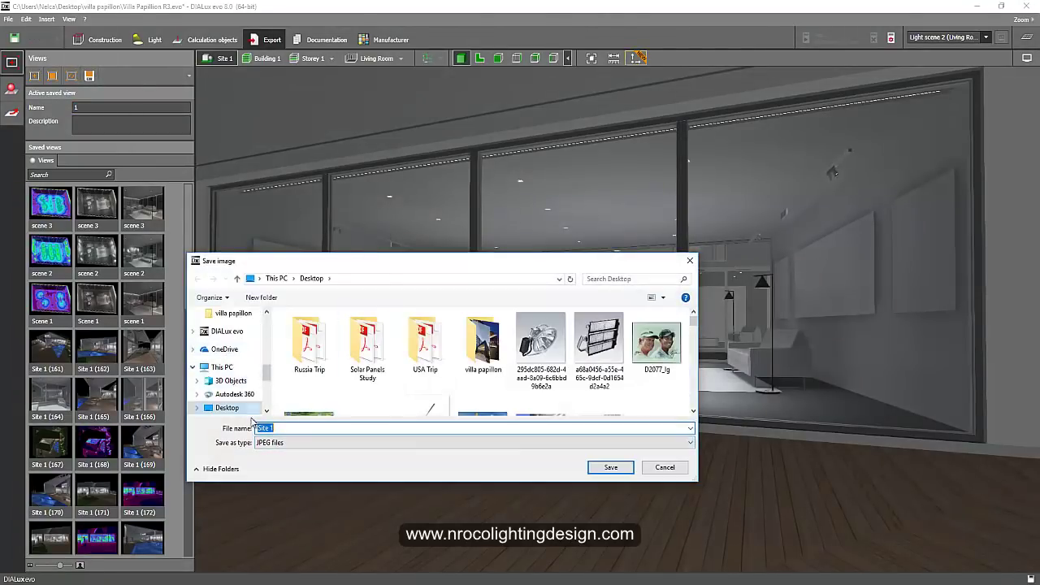
pyautogui.write('1')
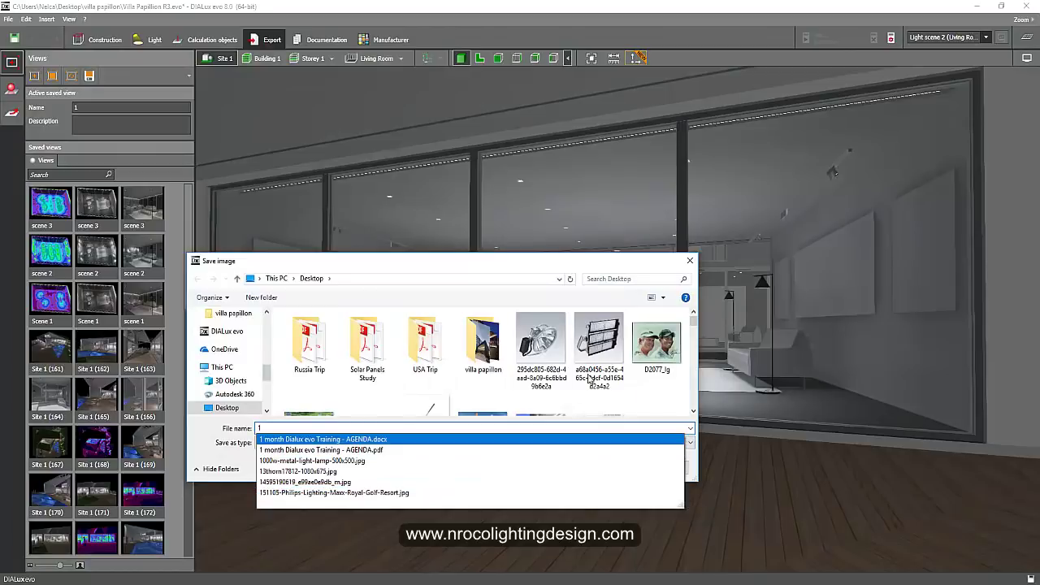
pyautogui.click(521, 272)
pyautogui.click(614, 469)
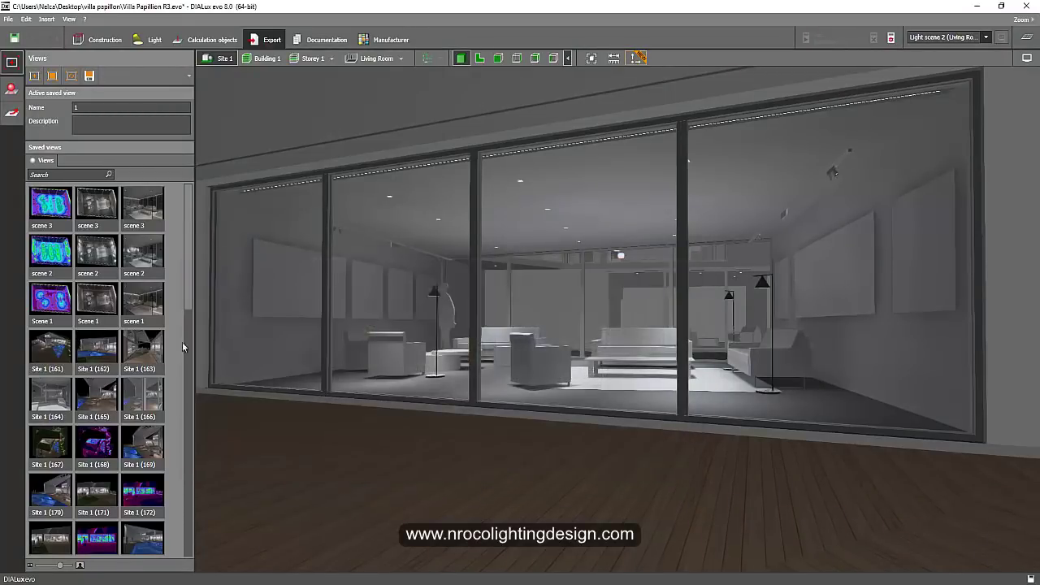
pyautogui.click(546, 318)
# Set the cove light to 100 and the downlights to 0 in Light scene 2, and update the scene without saving the project
pyautogui.click(149, 39)
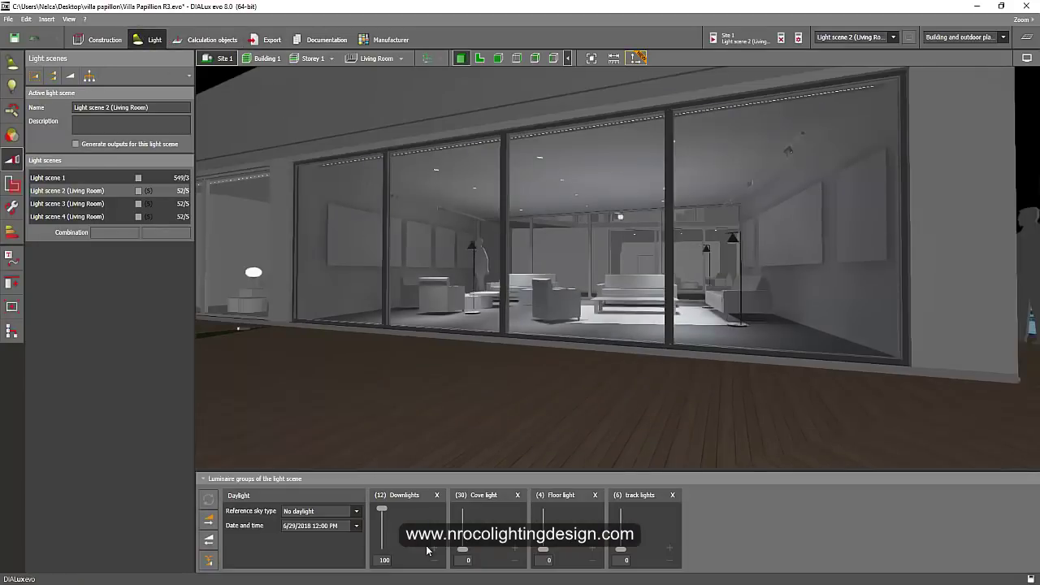
pyautogui.moveTo(464, 554); pyautogui.dragTo(462, 508)
pyautogui.moveTo(382, 509); pyautogui.dragTo(381, 550)
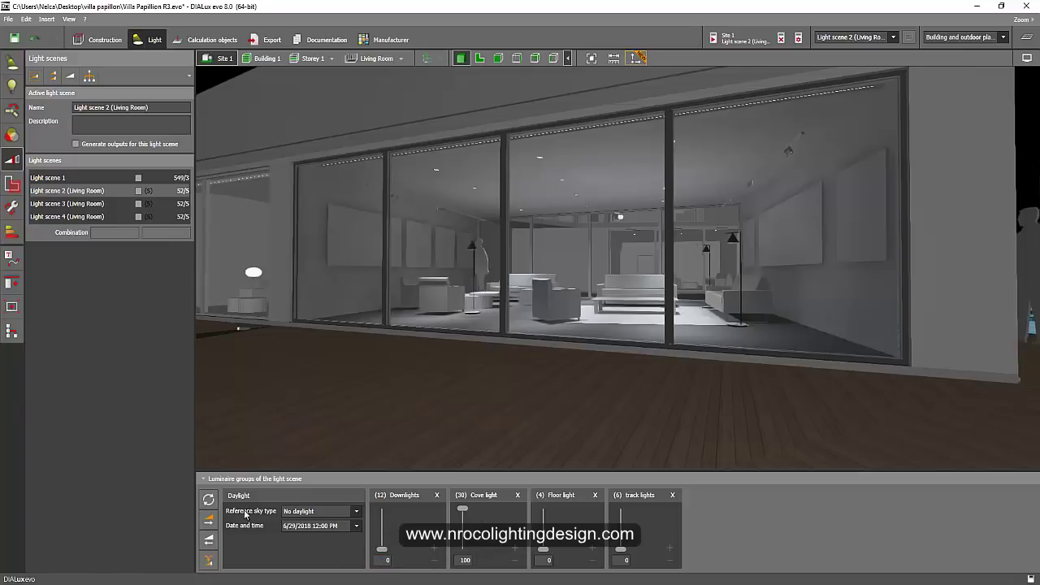
pyautogui.click(208, 499)
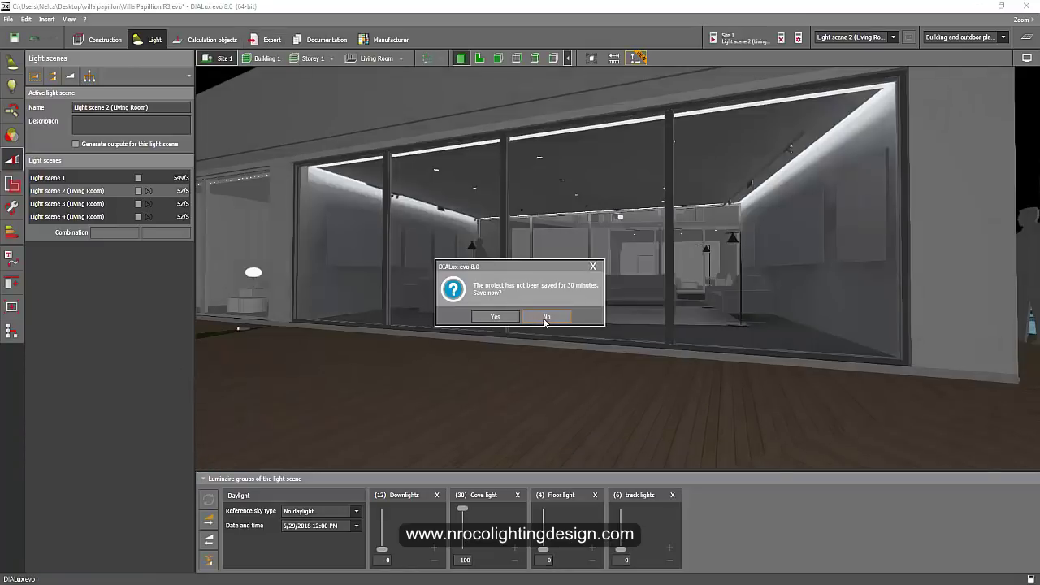
pyautogui.click(546, 317)
# Save the facade view as 2 and export it to the Desktop as a JPEG image named 2 without opening it
pyautogui.click(266, 39)
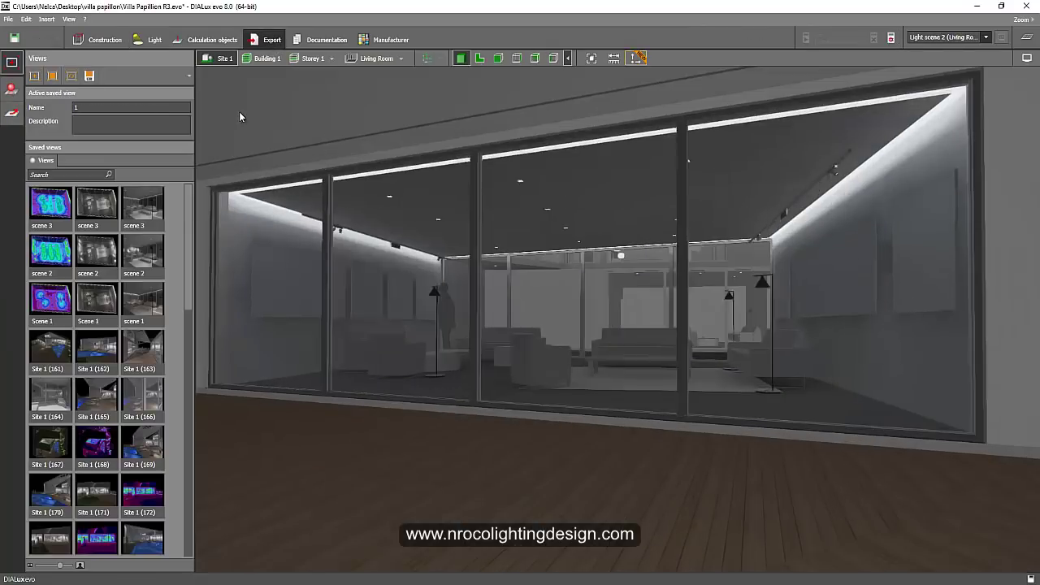
pyautogui.click(34, 75)
pyautogui.tripleClick(118, 108)
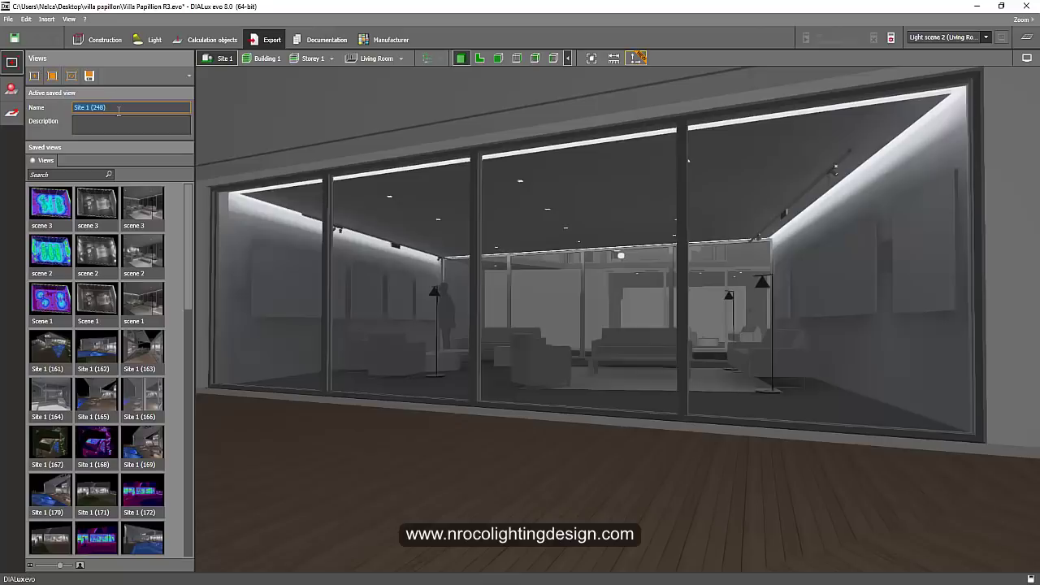
pyautogui.write('2')
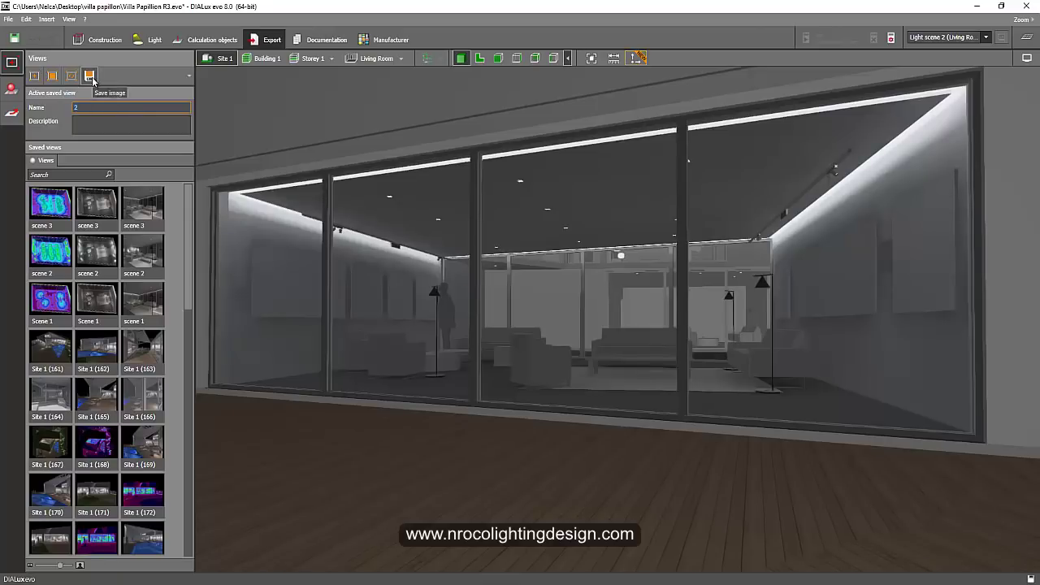
pyautogui.click(89, 75)
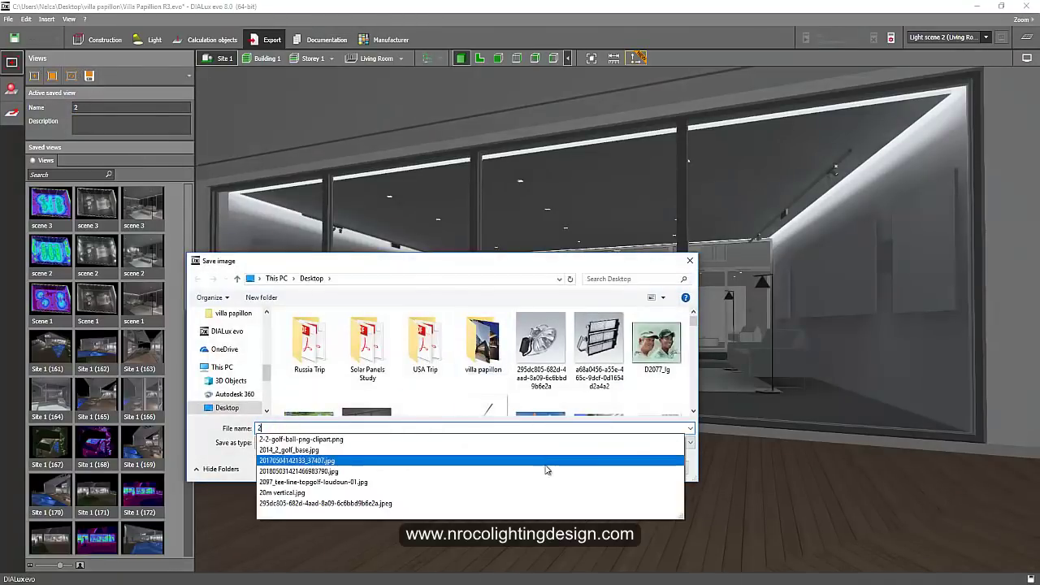
pyautogui.write('2')
pyautogui.click(602, 266)
pyautogui.click(610, 467)
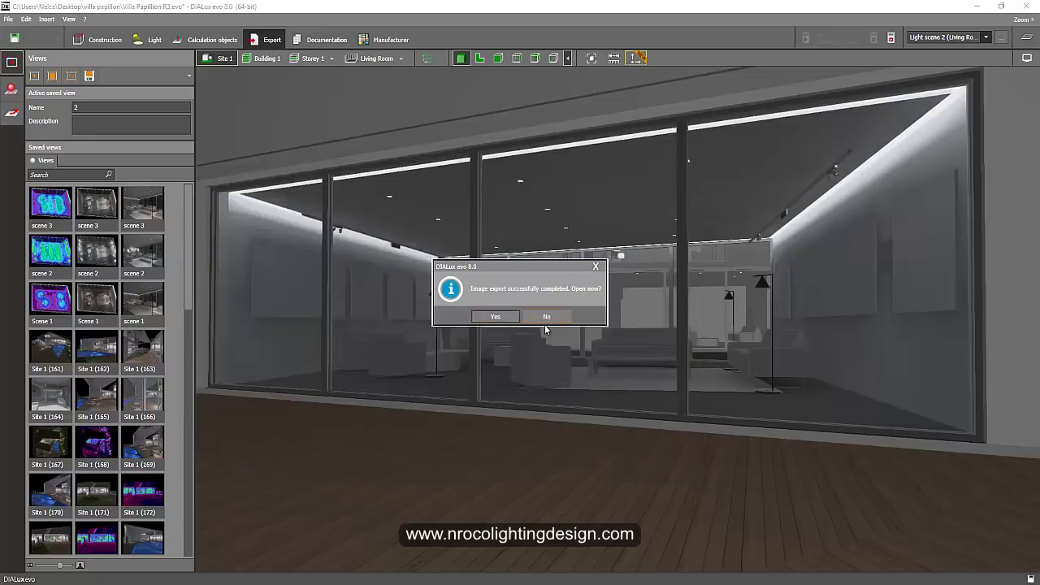
pyautogui.click(547, 317)
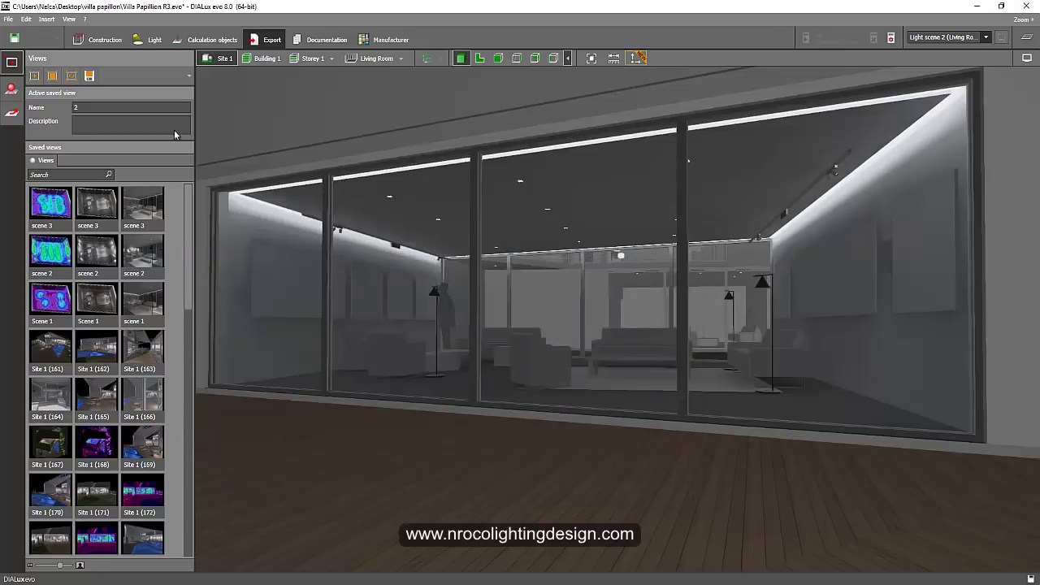
# Set the cove light to 0 and the floor light to 100 in Light scene 2 (Living Room)
pyautogui.click(149, 39)
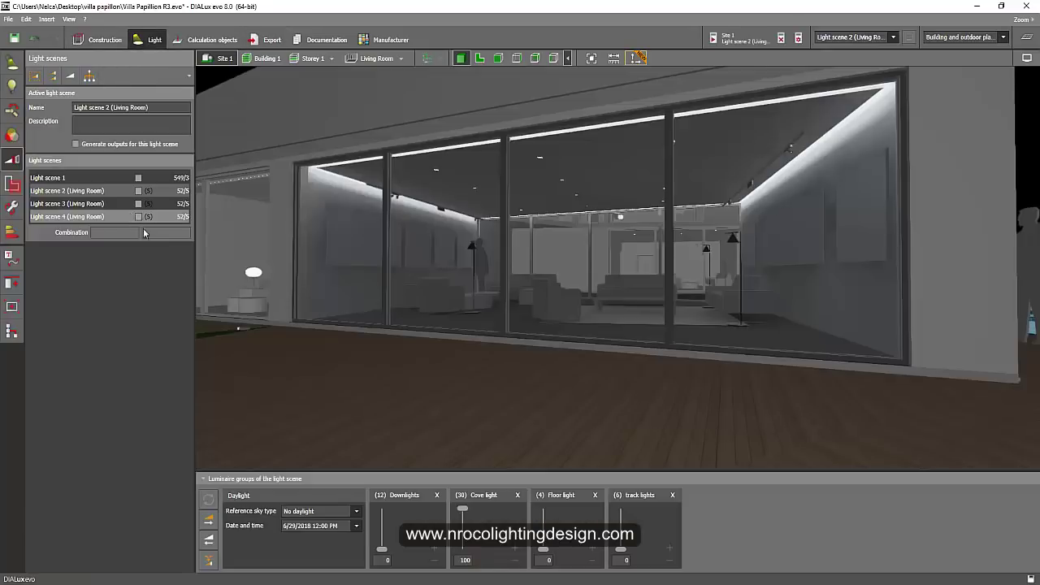
pyautogui.moveTo(466, 512); pyautogui.dragTo(466, 562)
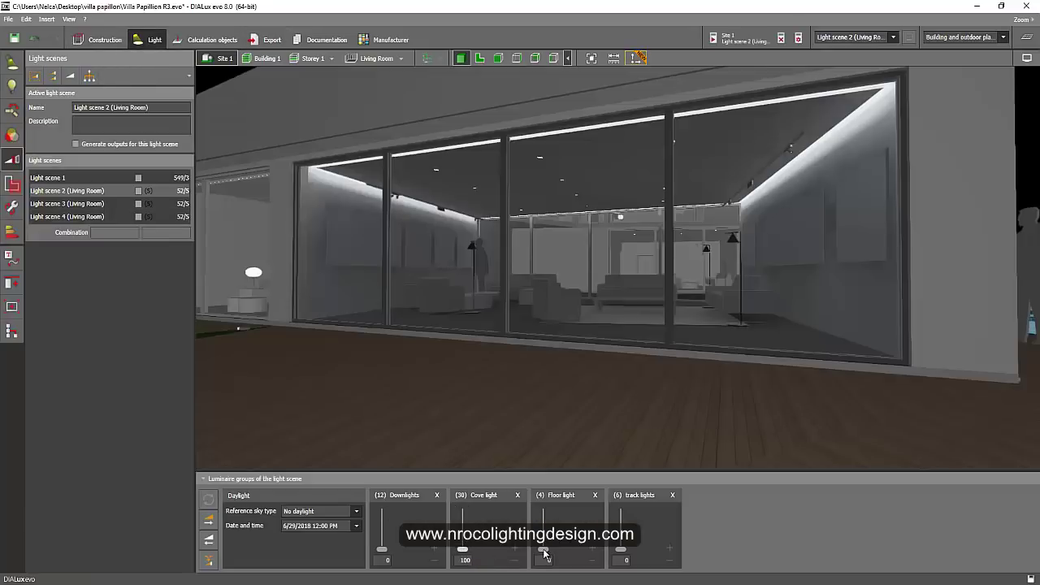
pyautogui.moveTo(544, 553); pyautogui.dragTo(543, 509)
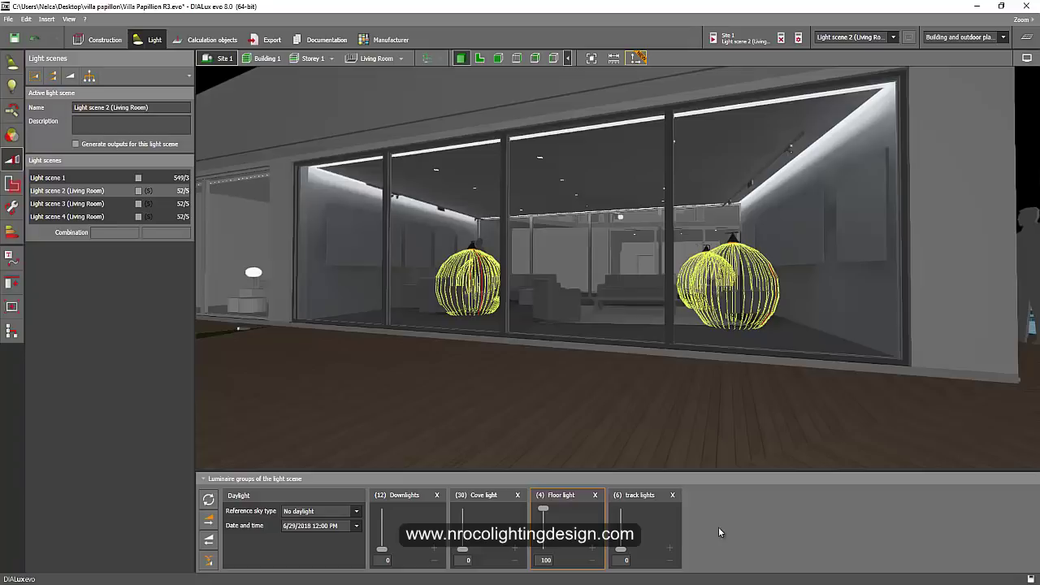
pyautogui.click(676, 530)
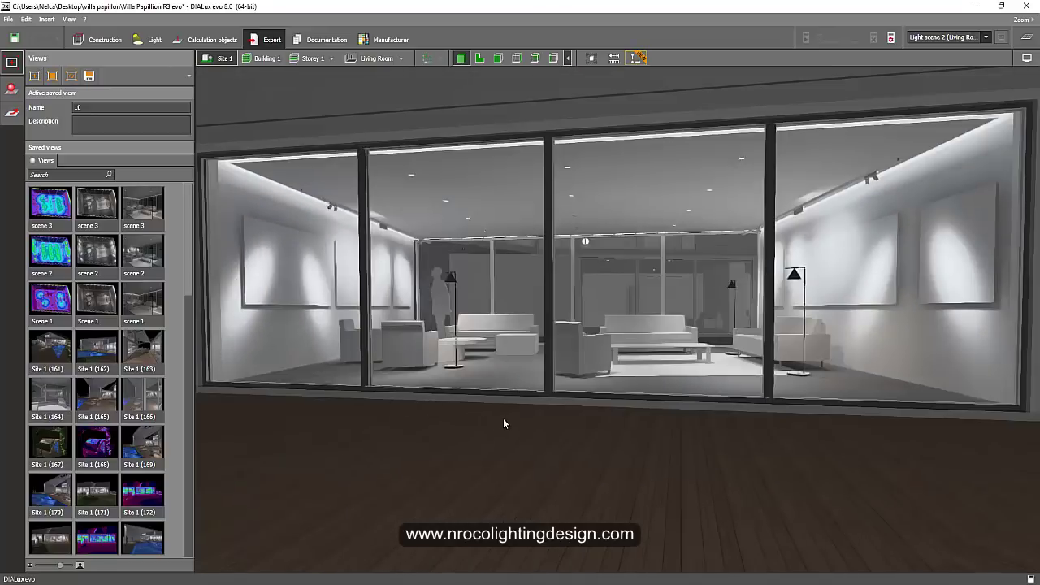
# Switch to File Explorer and check the exported images 1 to 10 in the Desktop folder
pyautogui.moveTo(503, 424)
pyautogui.mouseDown(button='right')
pyautogui.moveTo(512, 410)
pyautogui.moveTo(512, 433)
pyautogui.moveTo(485, 430)
pyautogui.moveTo(501, 442)
pyautogui.moveTo(501, 419)
pyautogui.moveTo(521, 429)
pyautogui.mouseUp(button='right')
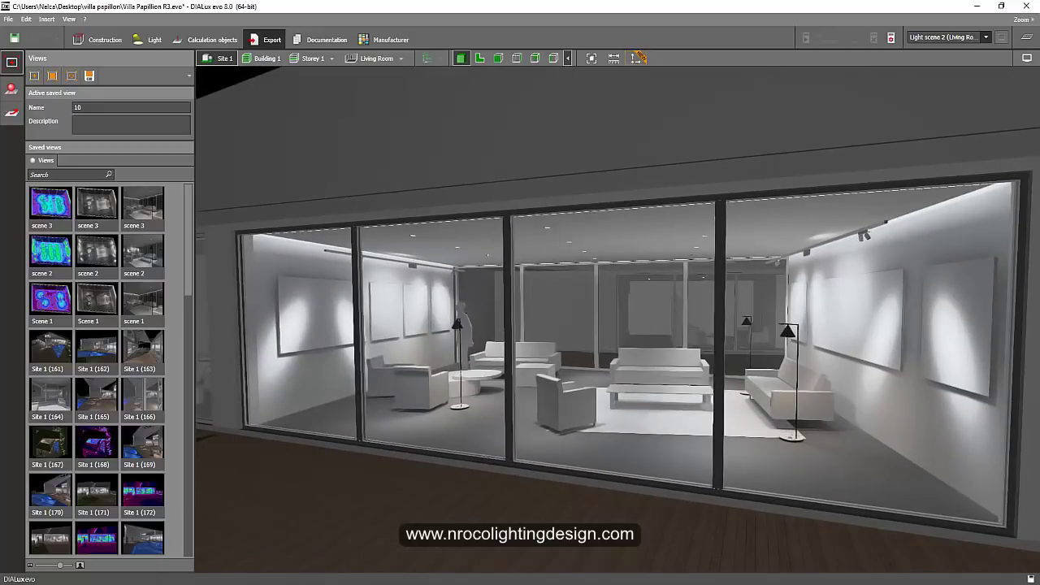
pyautogui.hotkey('alt', 'Tab')
pyautogui.scroll(-2, 636, 555)
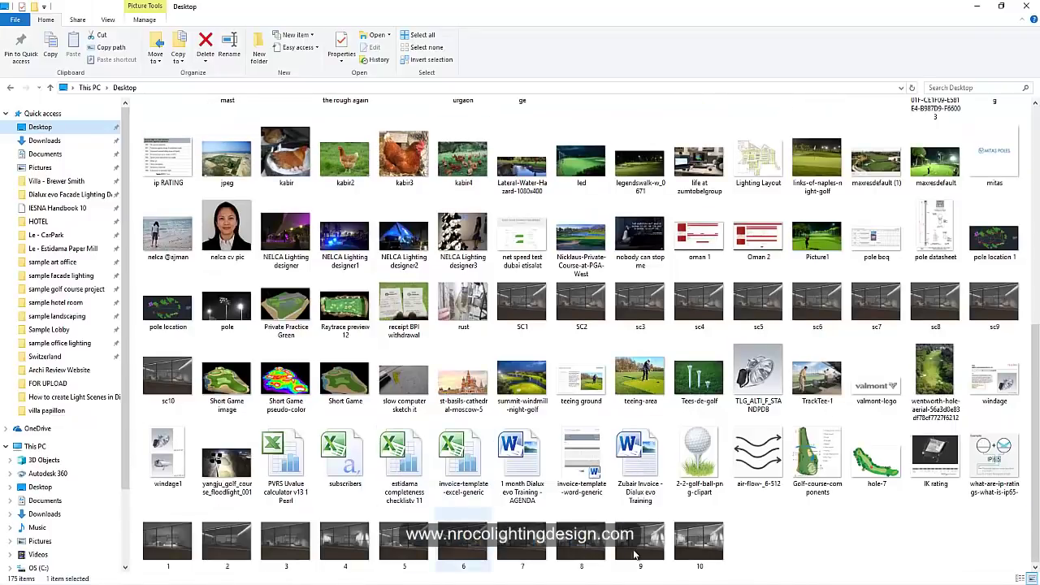
pyautogui.click(805, 553)
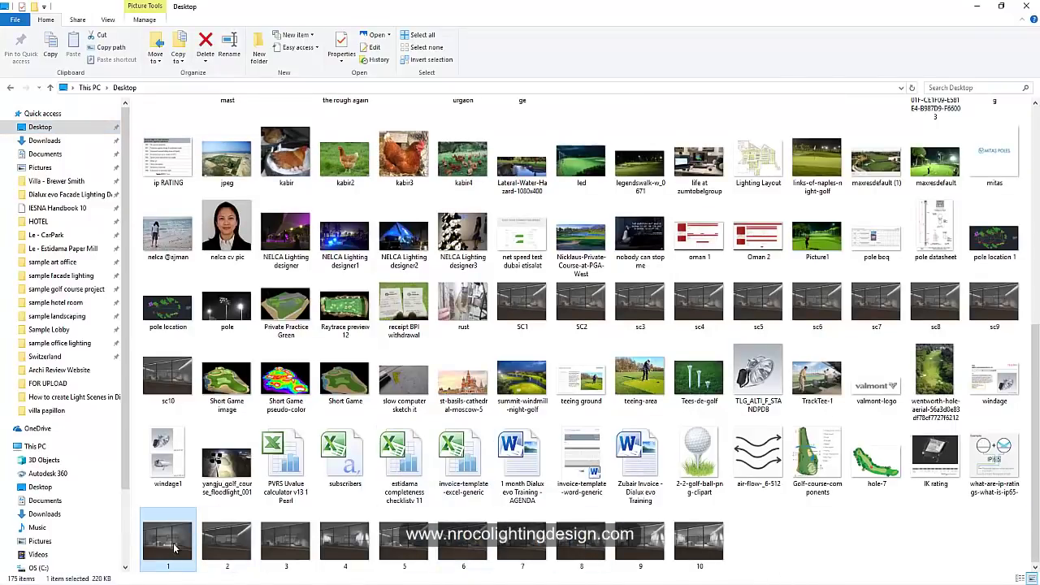
pyautogui.moveTo(770, 551); pyautogui.dragTo(143, 529)
pyautogui.click(759, 552)
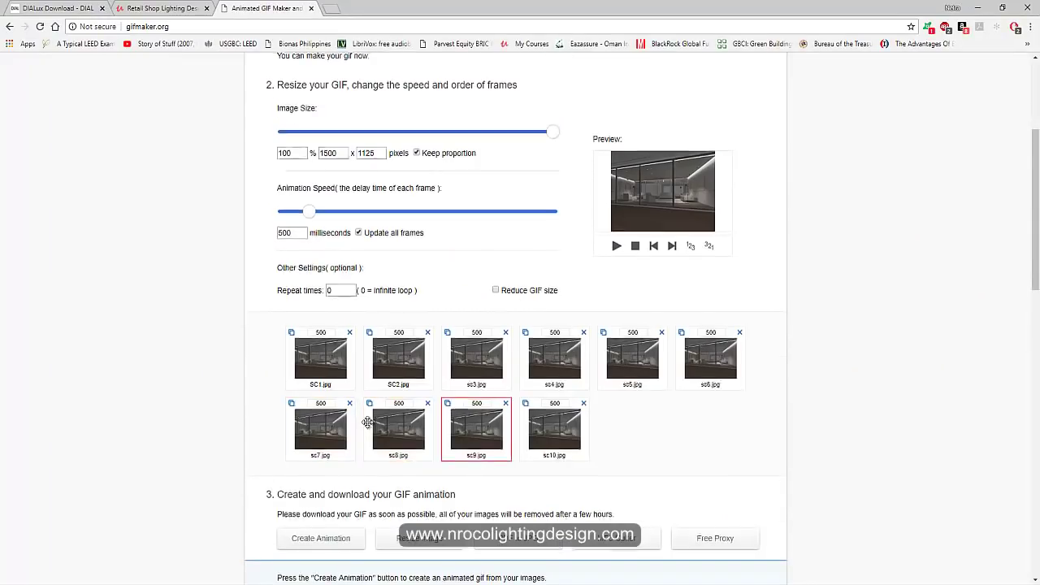
# Switch to the browser and reload gifmaker.org to clear the previously uploaded images
pyautogui.scroll(3, 355, 331)
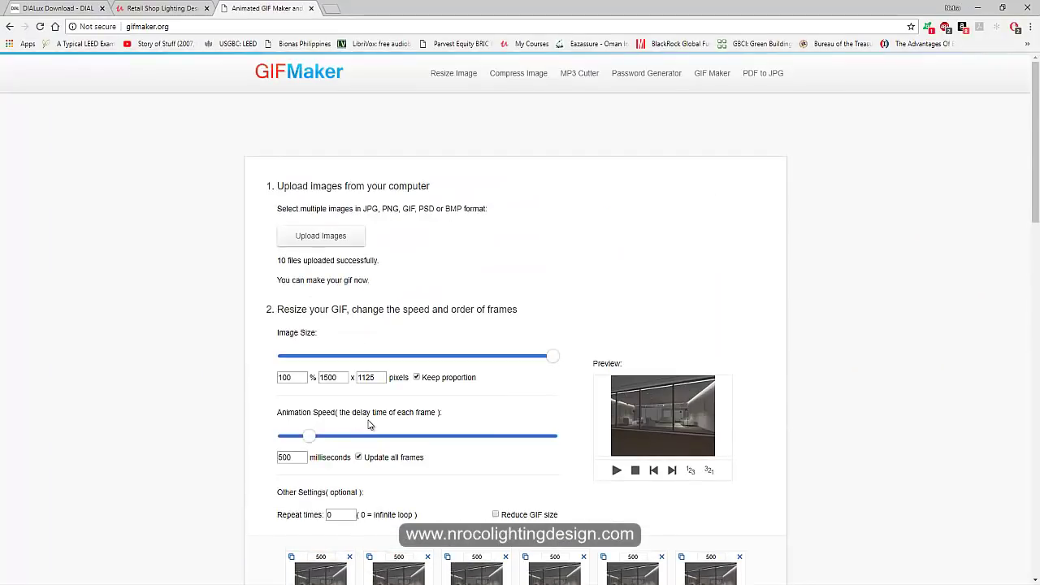
pyautogui.hotkey('ctrl', 'l')
pyautogui.press('Return')
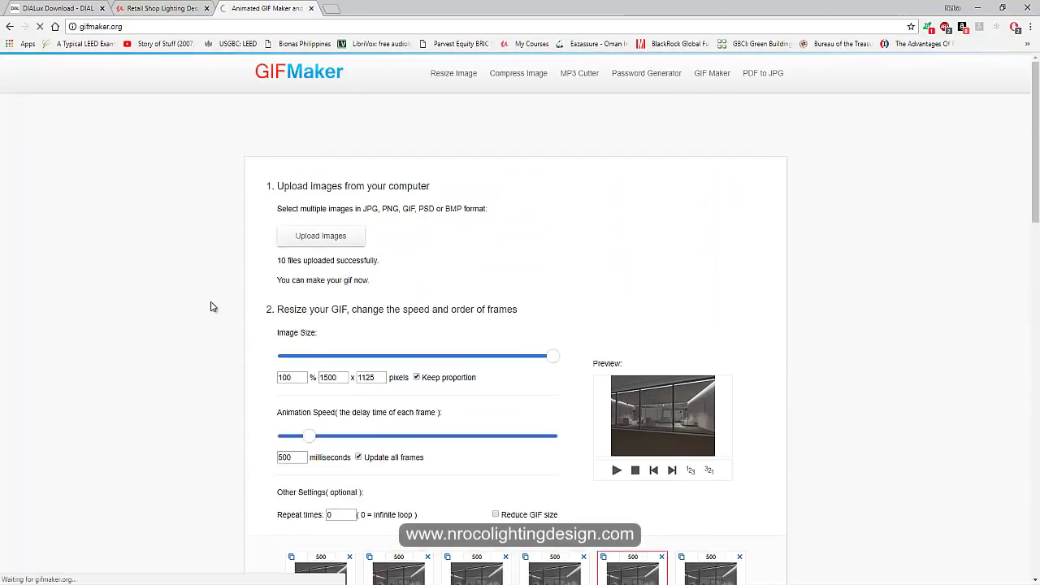
# Upload the images 1 to 10 from the Desktop to GIFMaker
pyautogui.click(302, 238)
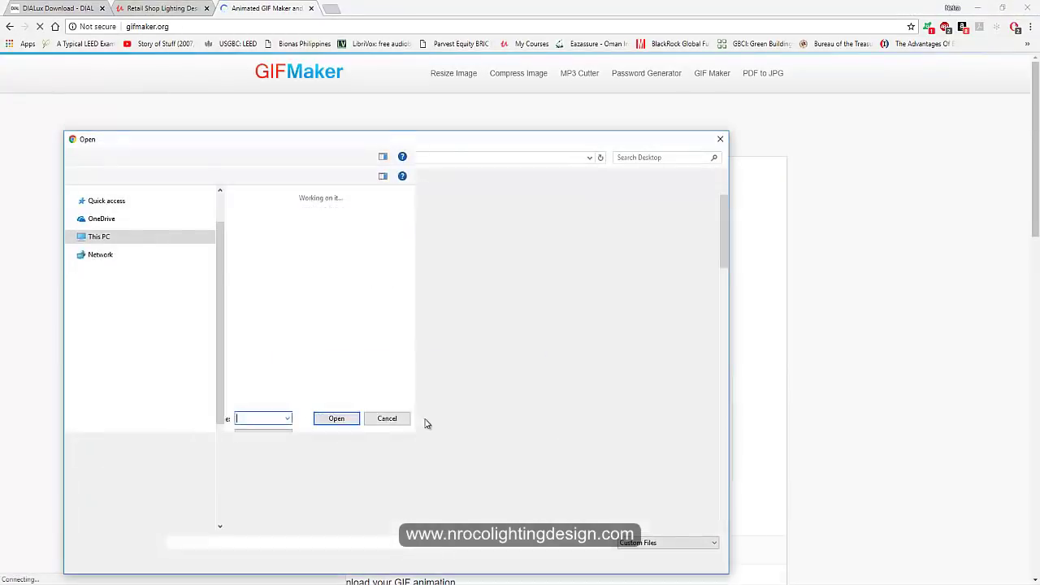
pyautogui.moveTo(722, 245); pyautogui.dragTo(730, 517)
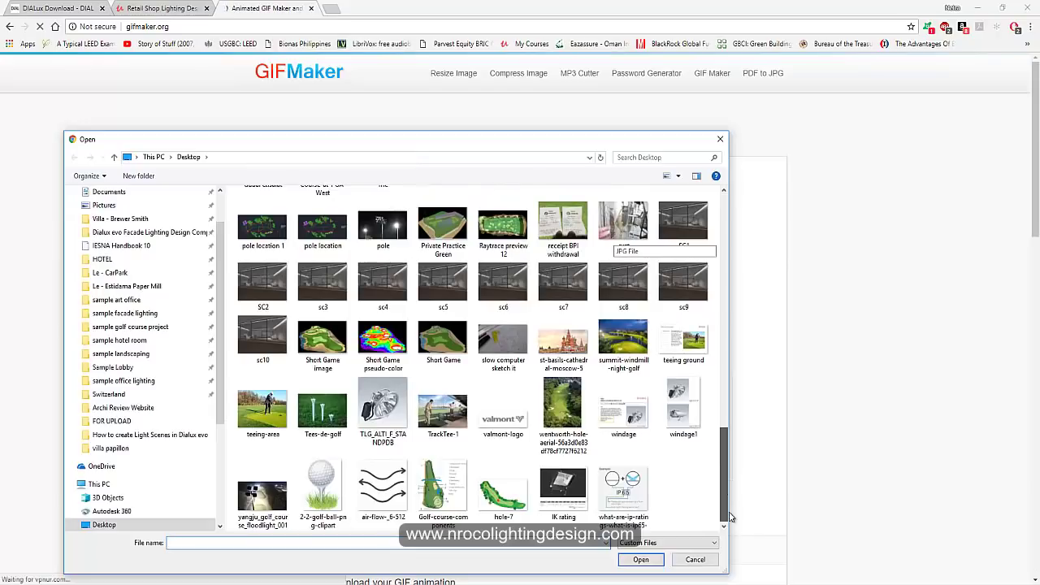
pyautogui.moveTo(726, 455); pyautogui.dragTo(720, 258)
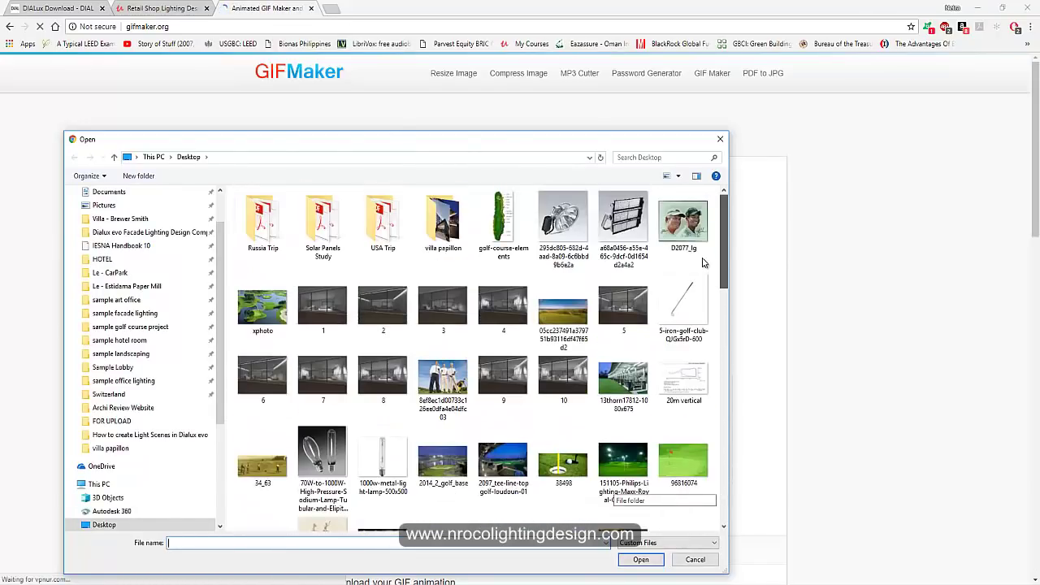
pyautogui.click(325, 308)
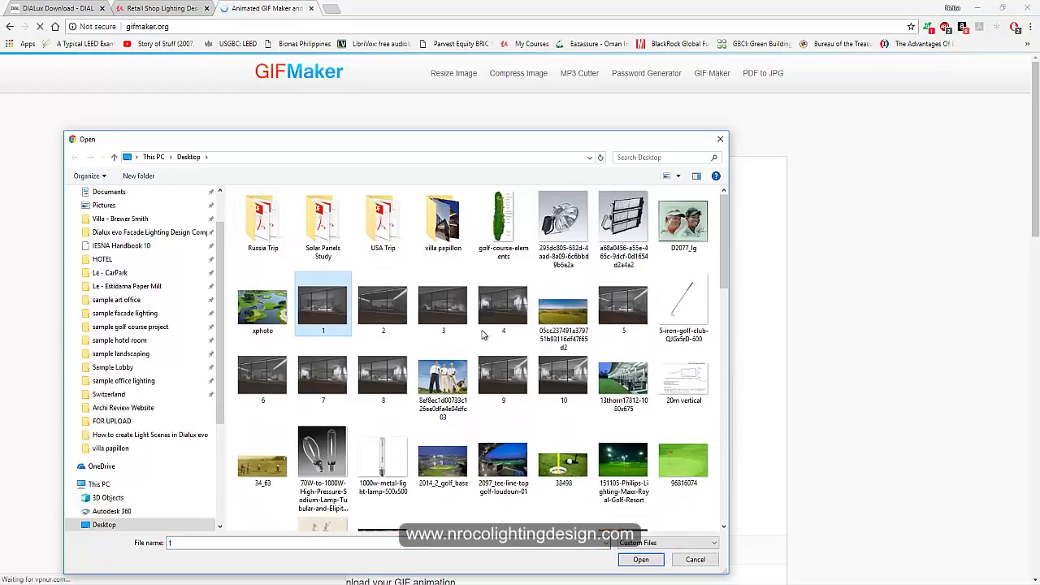
pyautogui.keyDown('shift'); pyautogui.click(499, 313); pyautogui.keyUp('shift')
pyautogui.keyDown('ctrl'); pyautogui.click(623, 307); pyautogui.keyUp('ctrl')
pyautogui.keyDown('ctrl'); pyautogui.click(262, 378); pyautogui.keyUp('ctrl')
pyautogui.keyDown('ctrl'); pyautogui.click(323, 378); pyautogui.keyUp('ctrl')
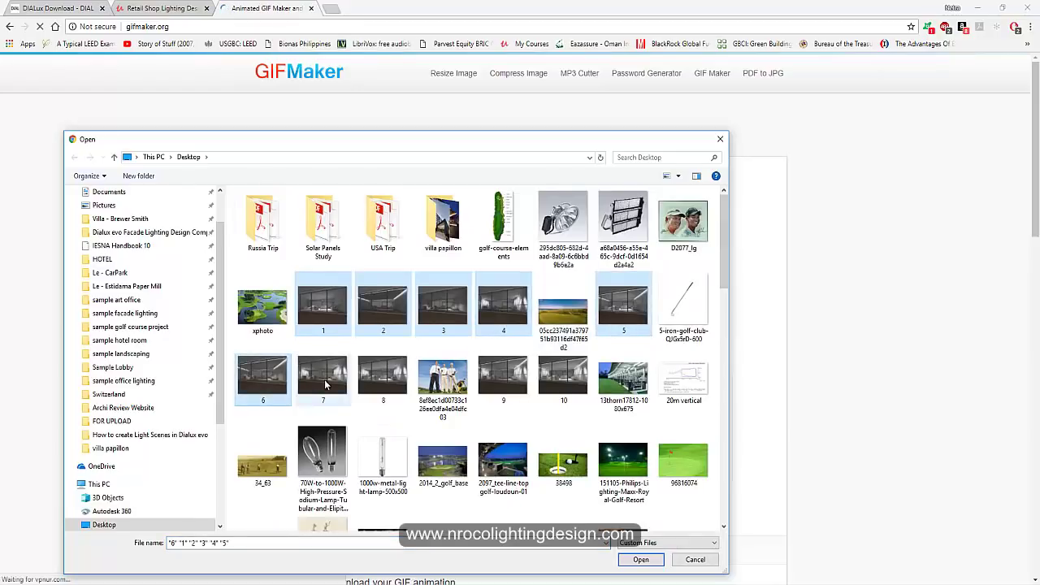
pyautogui.keyDown('ctrl'); pyautogui.click(376, 382); pyautogui.keyUp('ctrl')
pyautogui.keyDown('ctrl'); pyautogui.click(503, 378); pyautogui.keyUp('ctrl')
pyautogui.keyDown('ctrl'); pyautogui.click(564, 378); pyautogui.keyUp('ctrl')
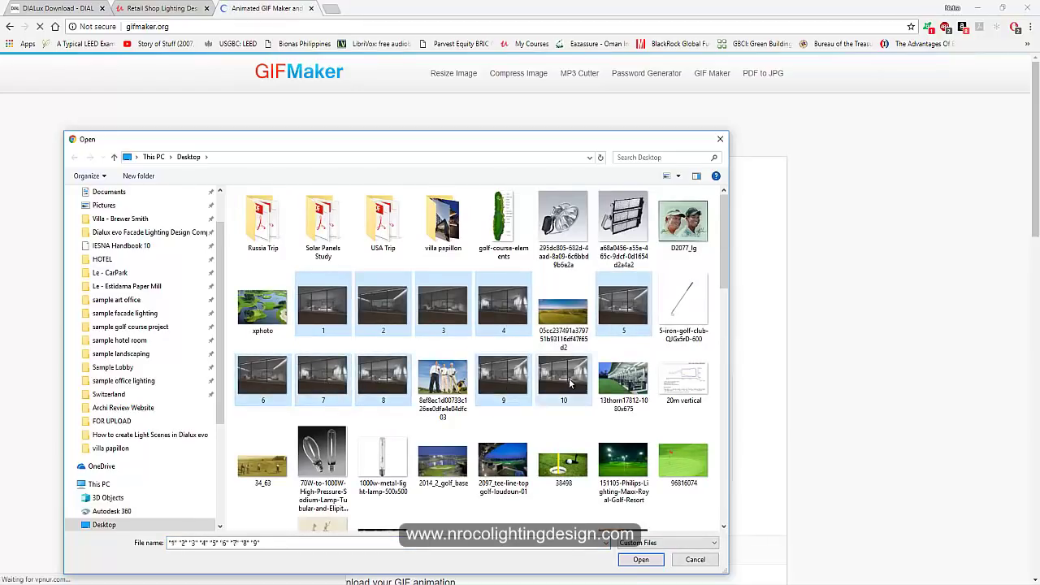
pyautogui.click(639, 560)
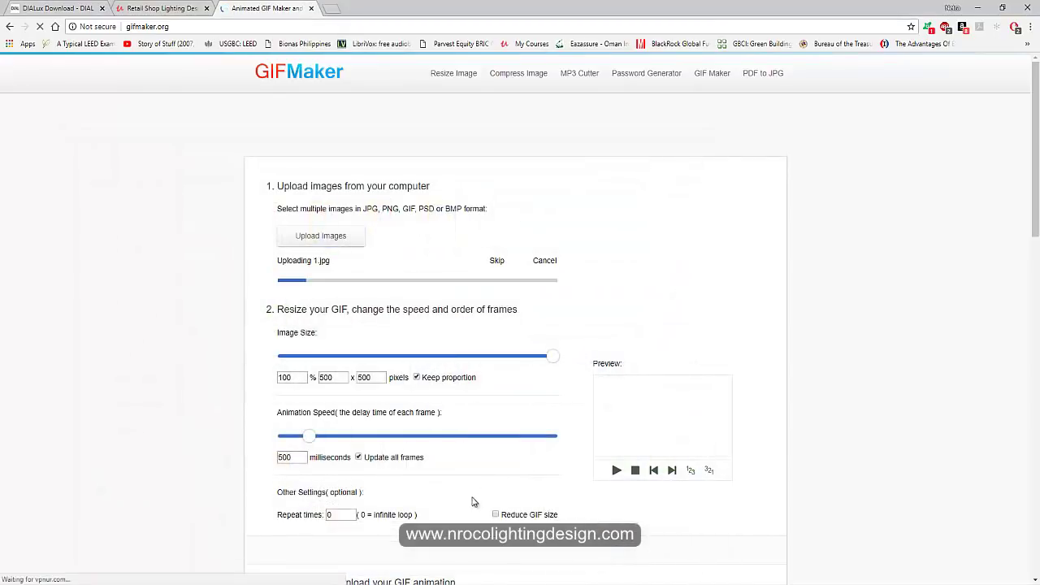
# Set the animation delay to 600 milliseconds during the upload and review the frames' delay times
pyautogui.doubleClick(301, 457)
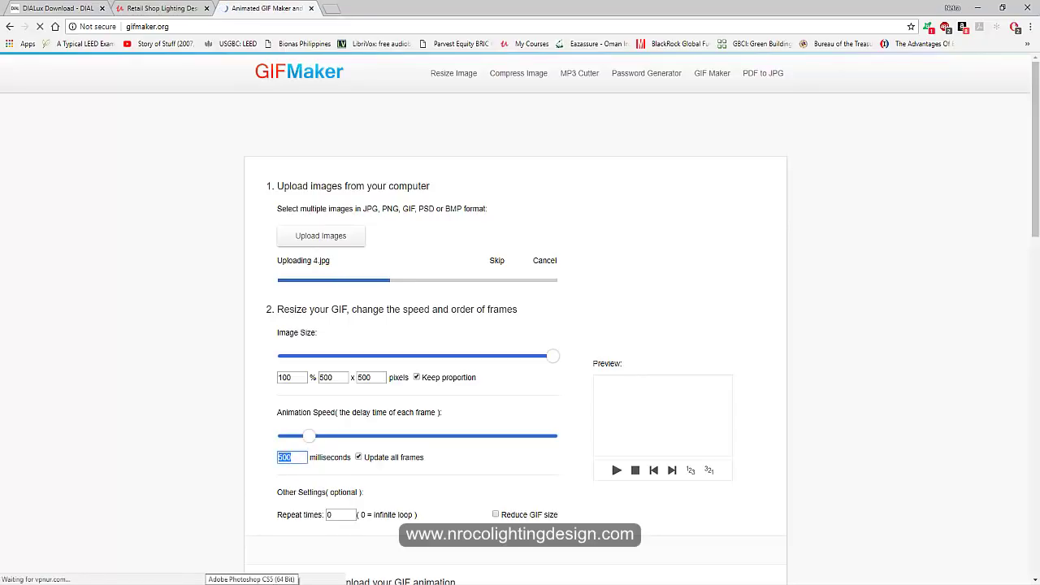
pyautogui.write('600')
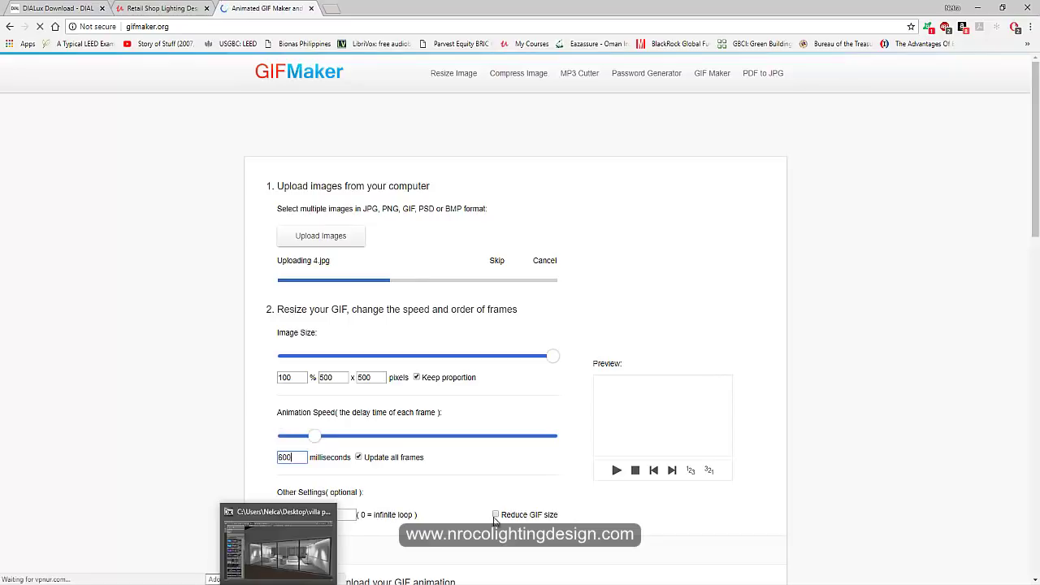
pyautogui.moveTo(1037, 203); pyautogui.dragTo(1038, 268)
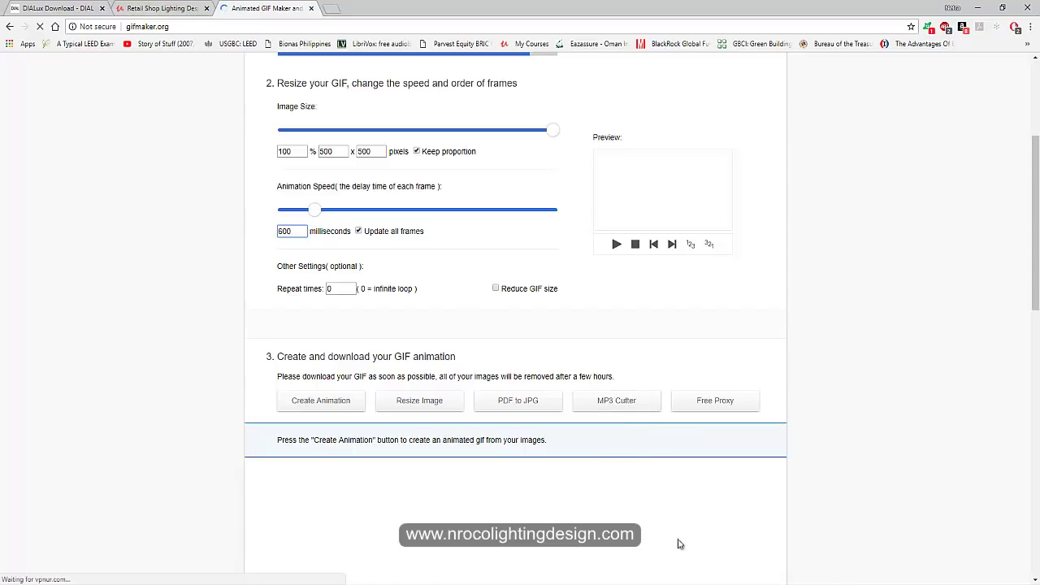
pyautogui.scroll(2, 886, 525)
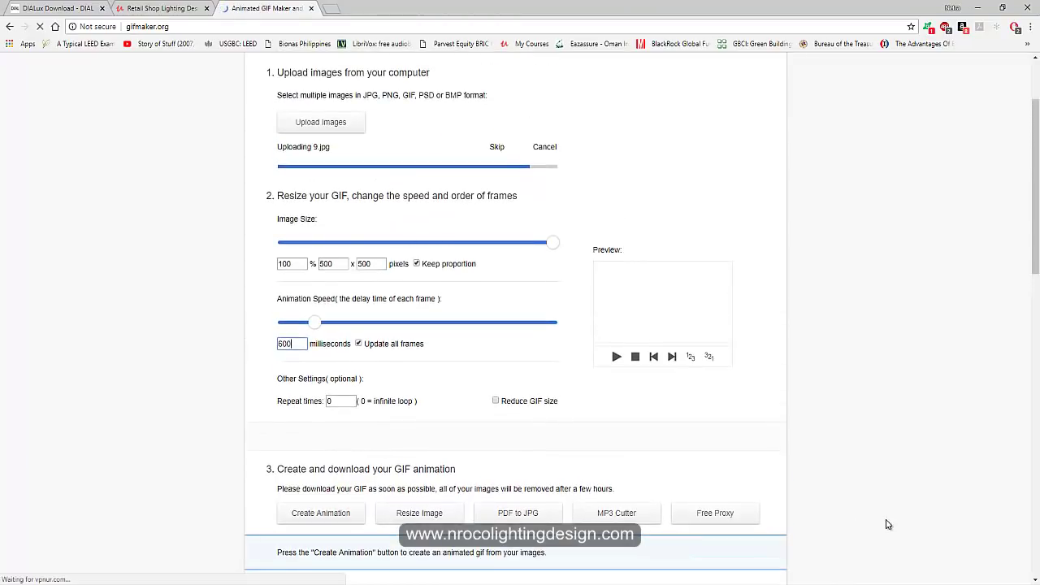
pyautogui.scroll(2, 889, 525)
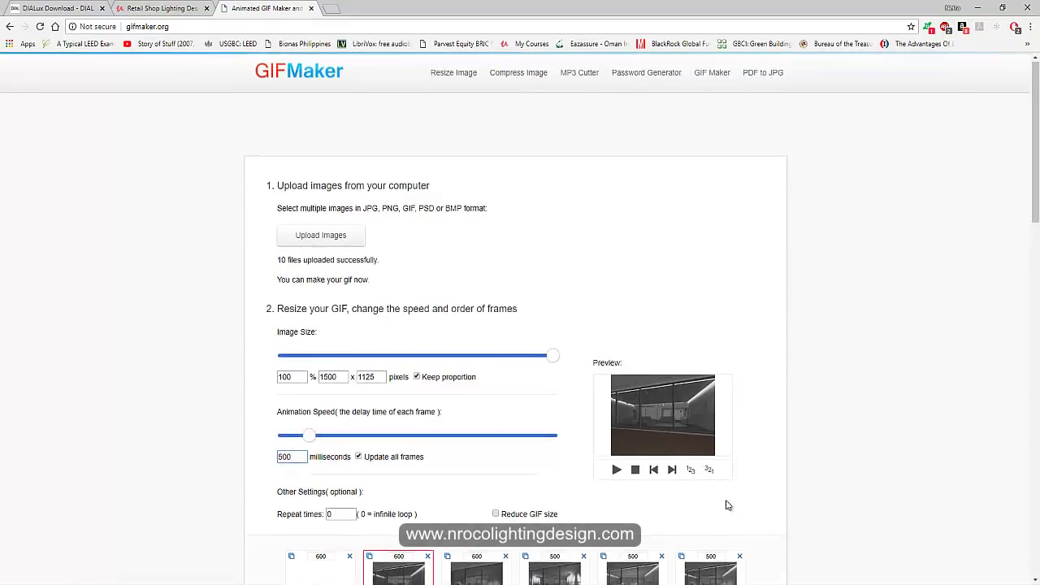
pyautogui.scroll(-2, 729, 479)
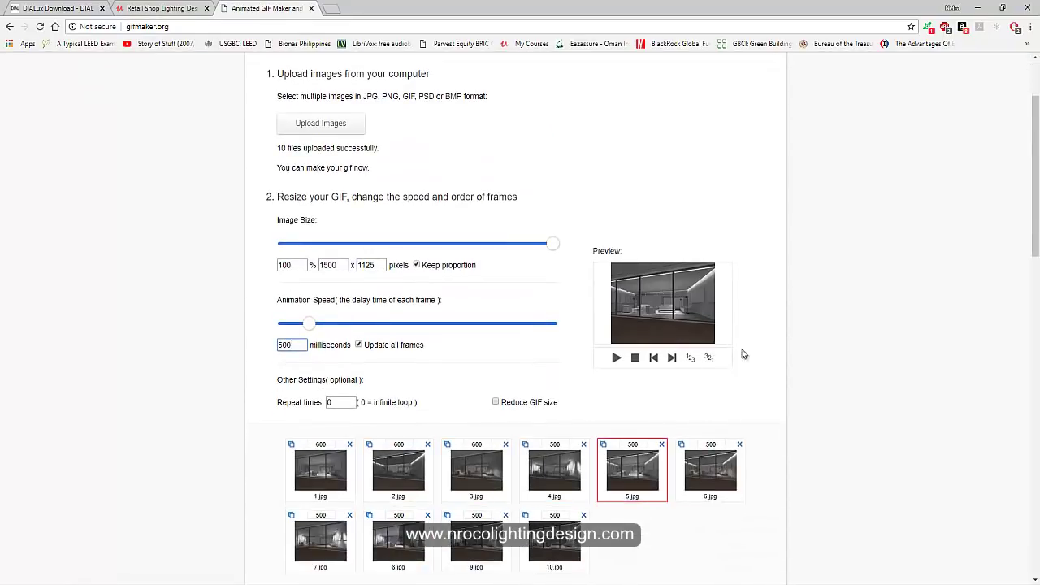
pyautogui.scroll(-2, 732, 341)
pyautogui.scroll(1, 674, 211)
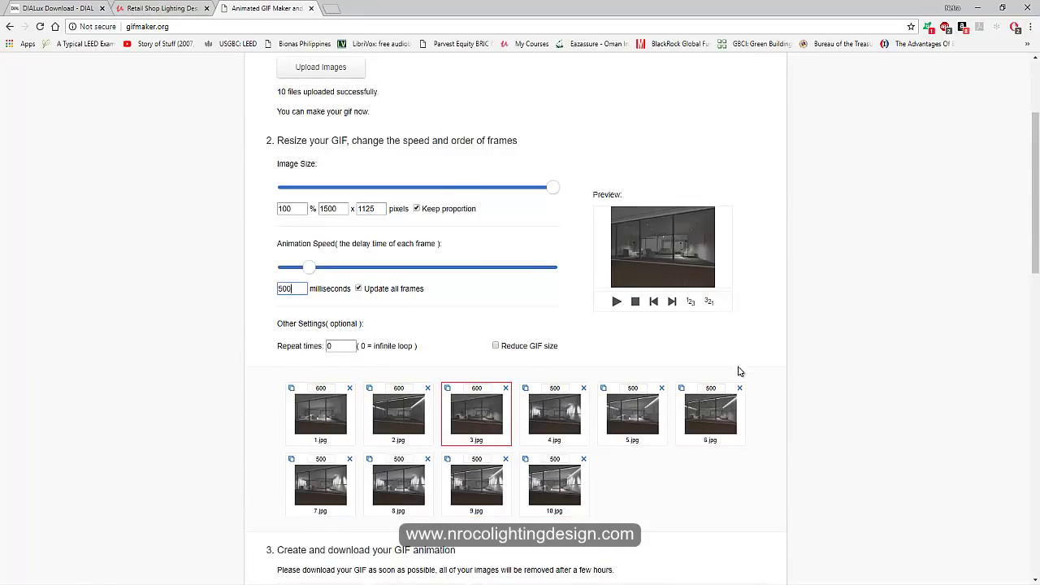
# Set the delay of all frames to 1000 milliseconds and create the GIF animation
pyautogui.doubleClick(292, 289)
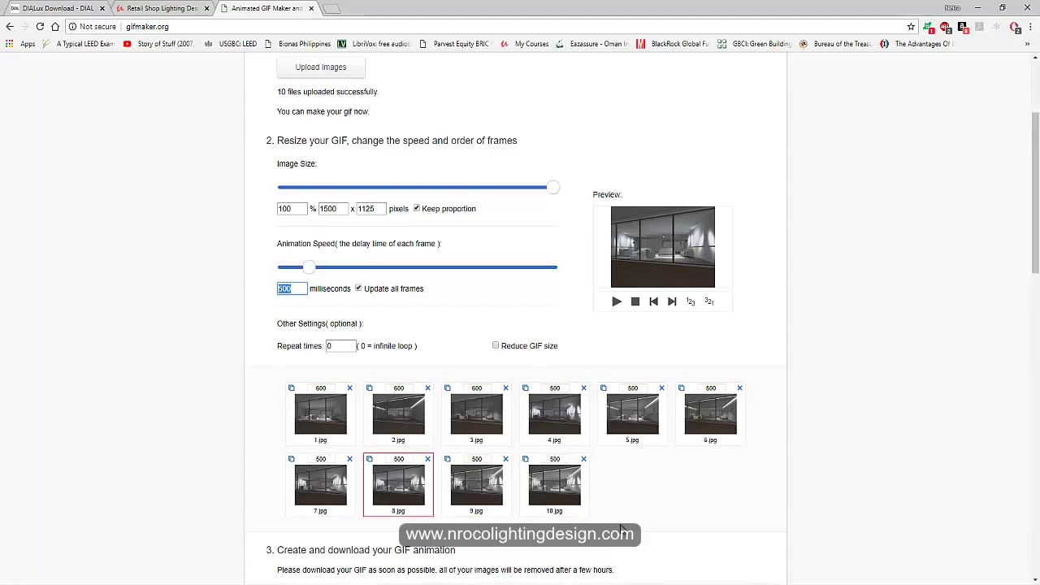
pyautogui.write('1000')
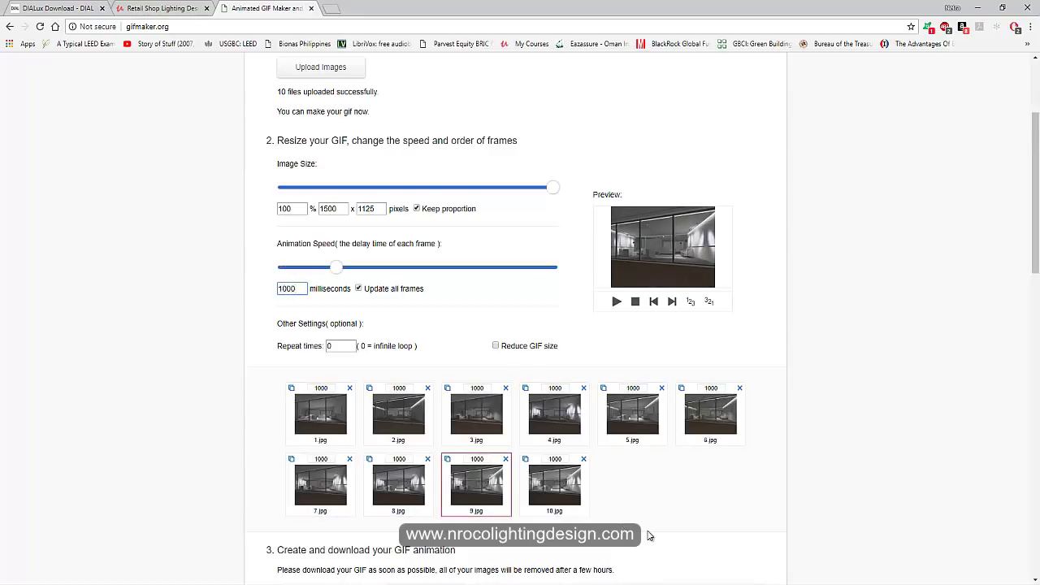
pyautogui.scroll(-3, 831, 410)
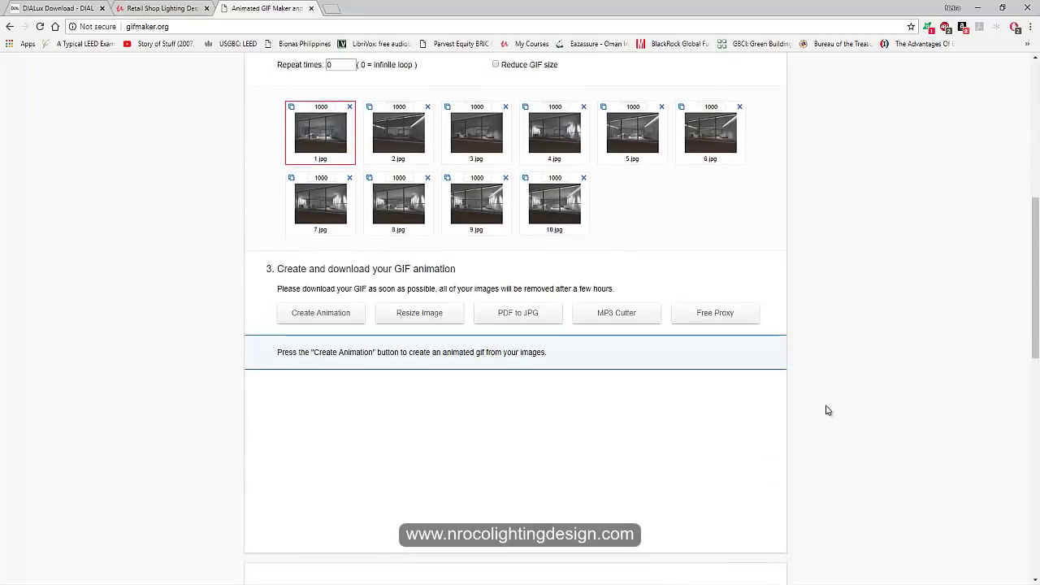
pyautogui.click(325, 317)
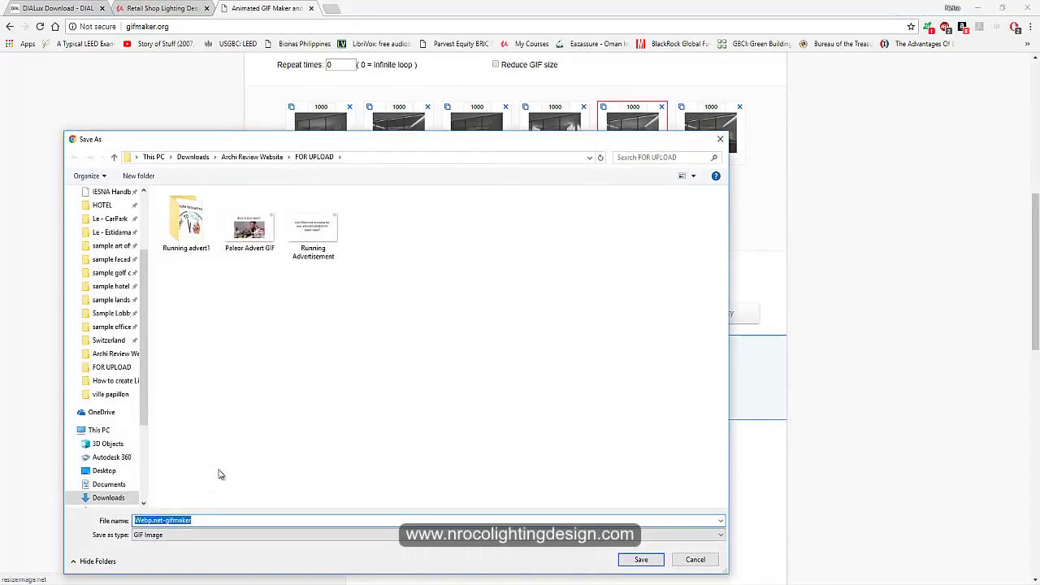
# Download the GIF to the Desktop under the file name Living Room Light Scene
pyautogui.click(103, 471)
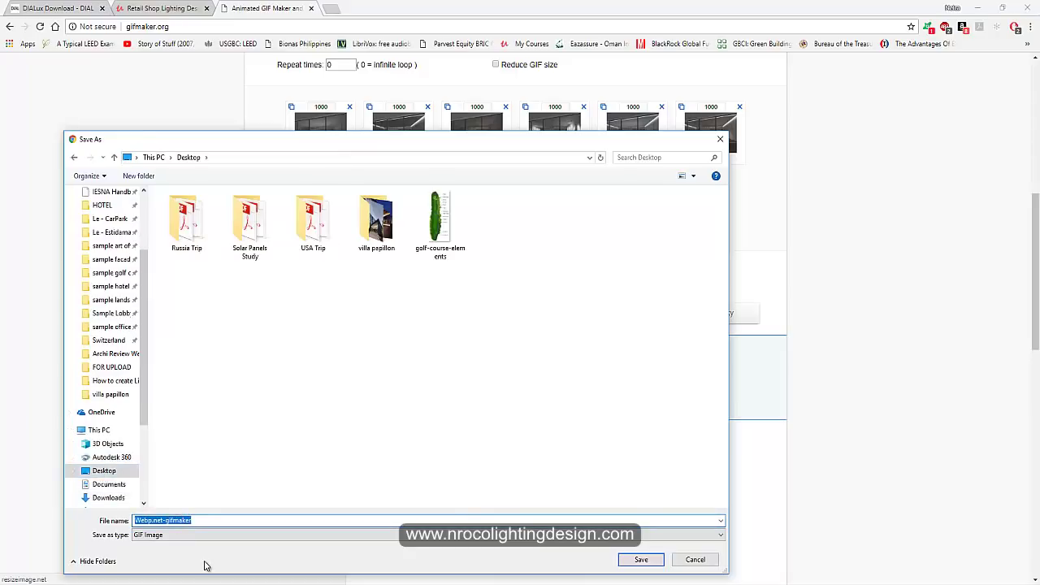
pyautogui.write('Livi')
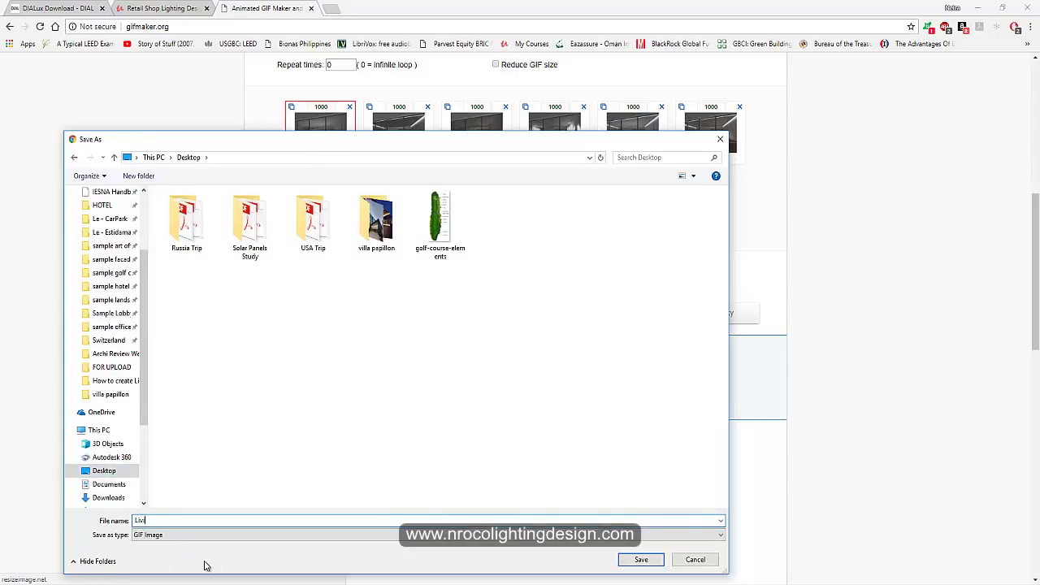
pyautogui.write('ng Room L')
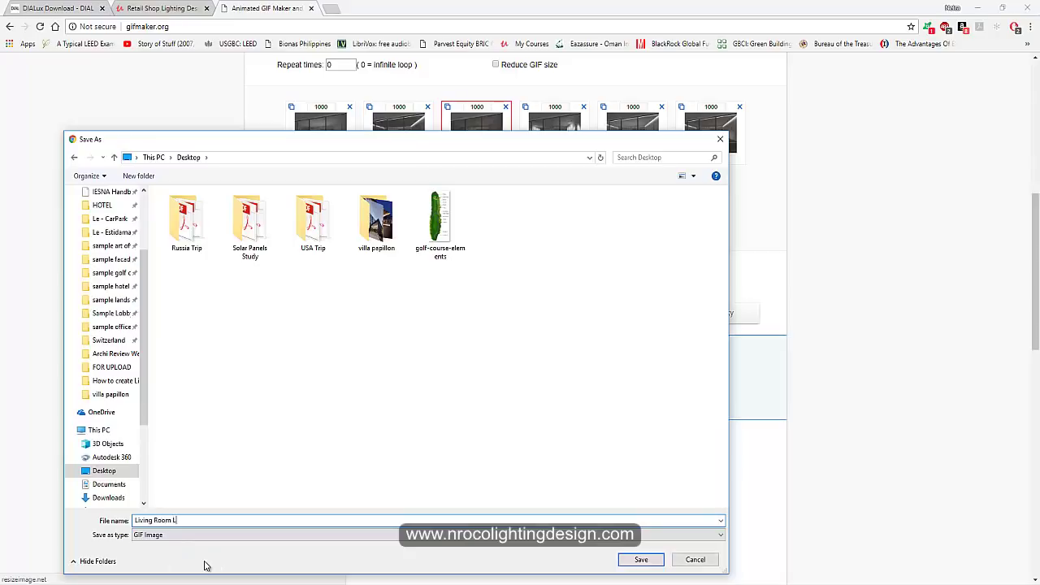
pyautogui.write('ight Scene')
pyautogui.press('Return')
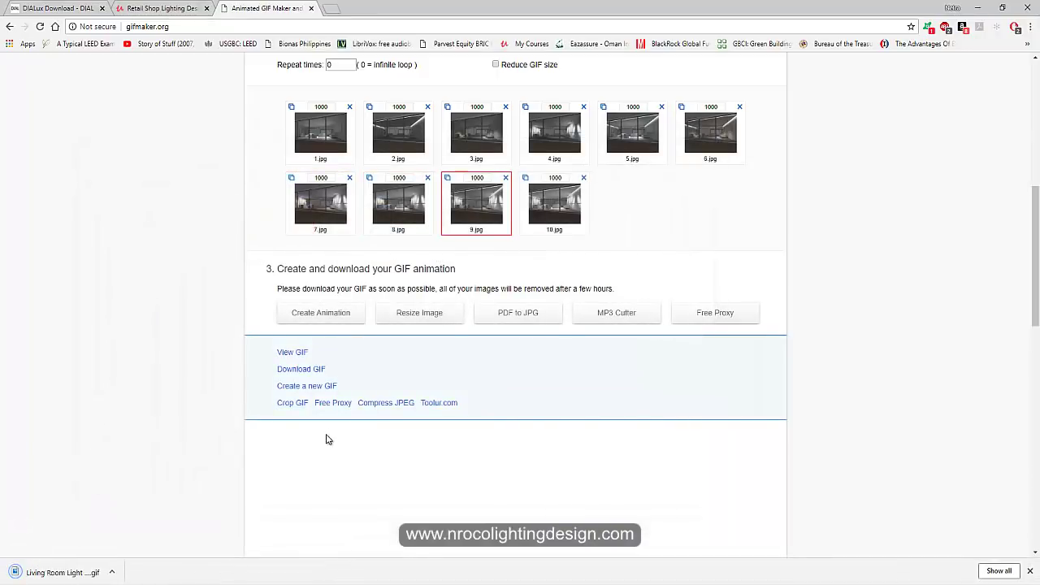
pyautogui.scroll(2, 327, 437)
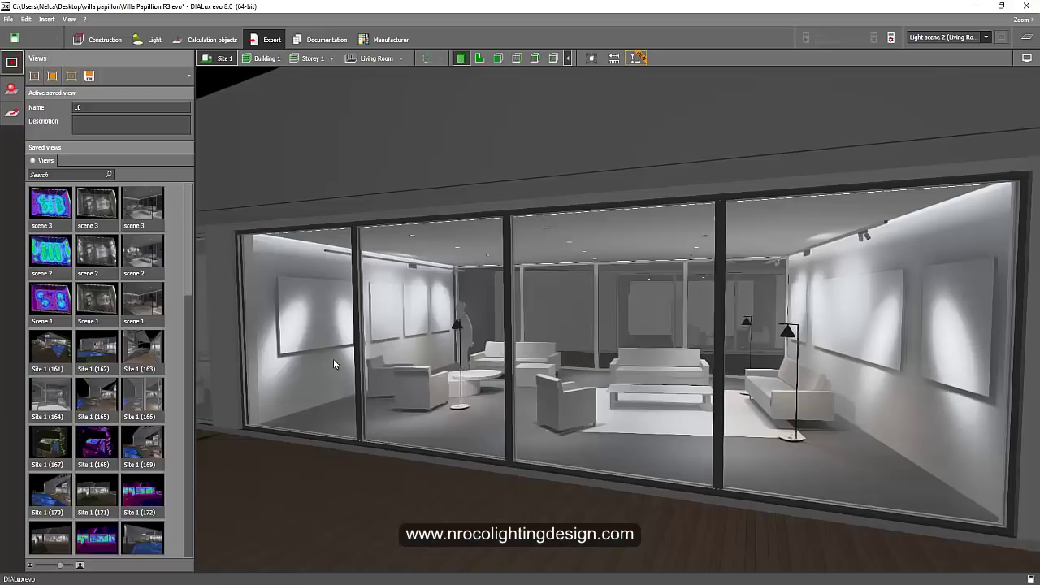
pyautogui.scroll(2, 328, 347)
pyautogui.scroll(-4, 370, 398)
pyautogui.scroll(2, 389, 376)
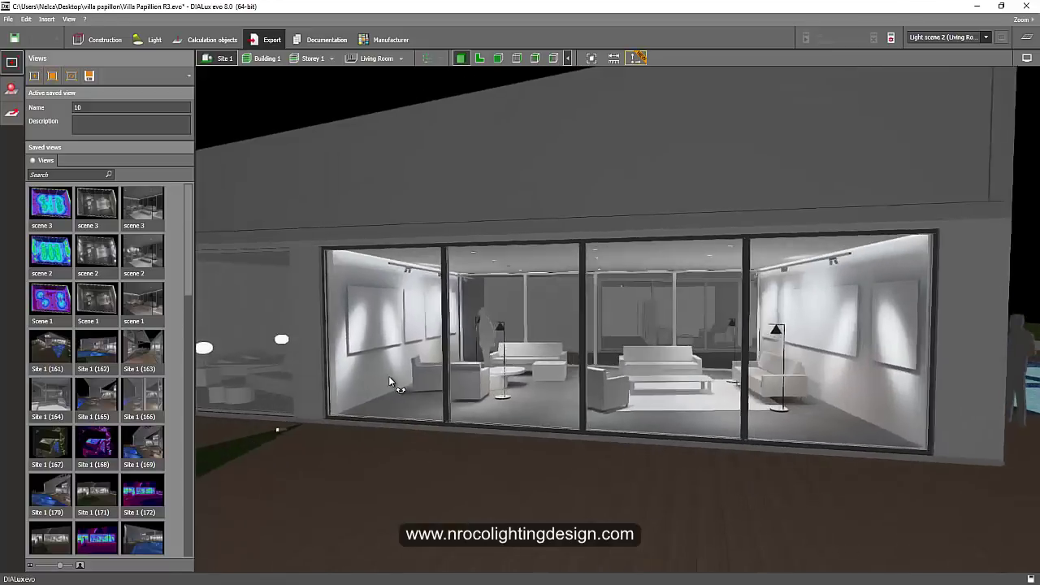
pyautogui.scroll(-2, 389, 375)
pyautogui.moveTo(379, 367); pyautogui.dragTo(381, 350)
pyautogui.scroll(2, 388, 352)
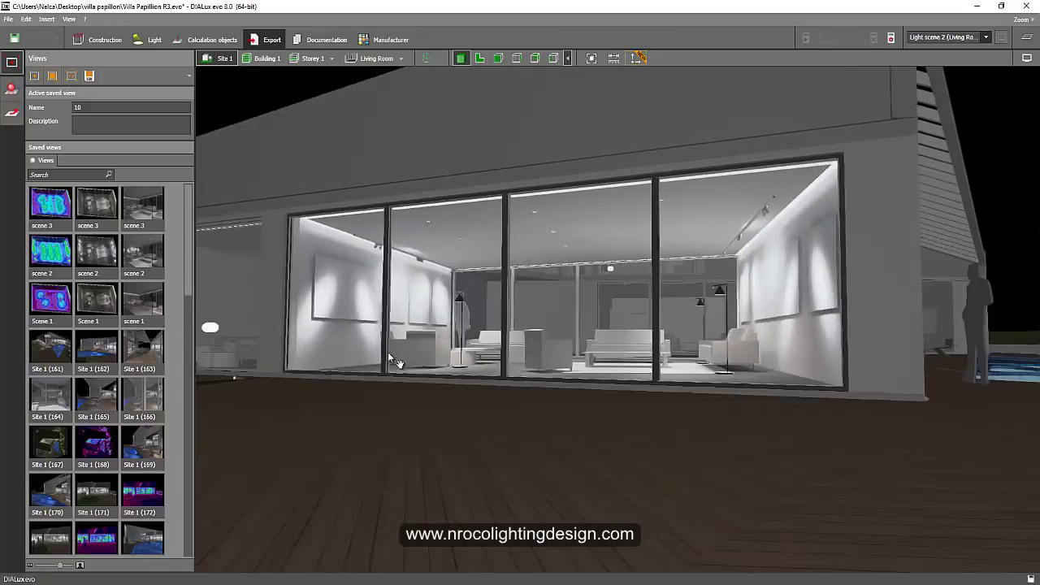
# Examine the lit villa living room through the glass facade and from inside at several distances and angles
pyautogui.scroll(-2, 389, 357)
pyautogui.scroll(3, 451, 397)
pyautogui.scroll(-3, 451, 397)
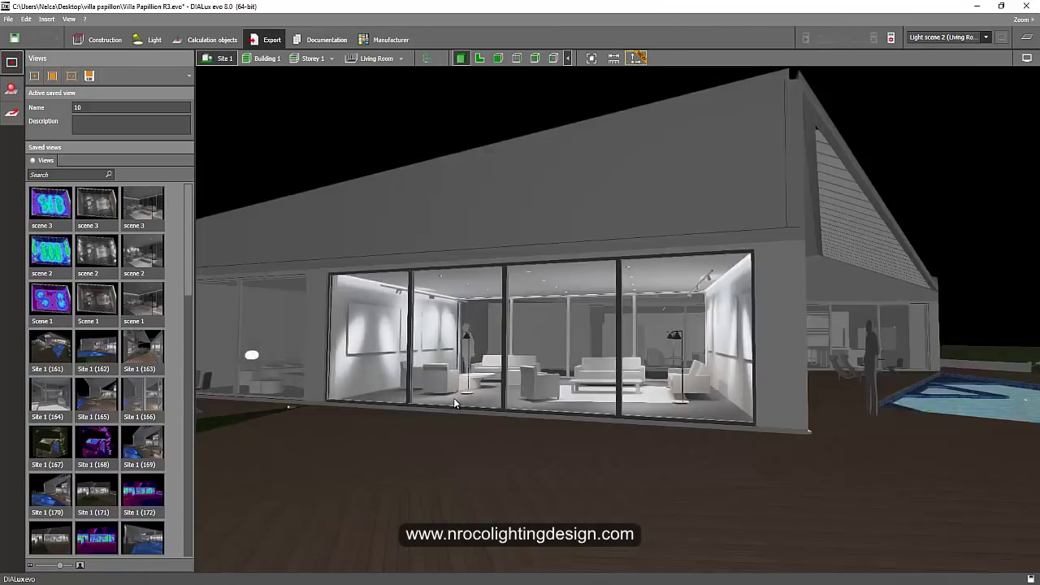
pyautogui.scroll(3, 454, 398)
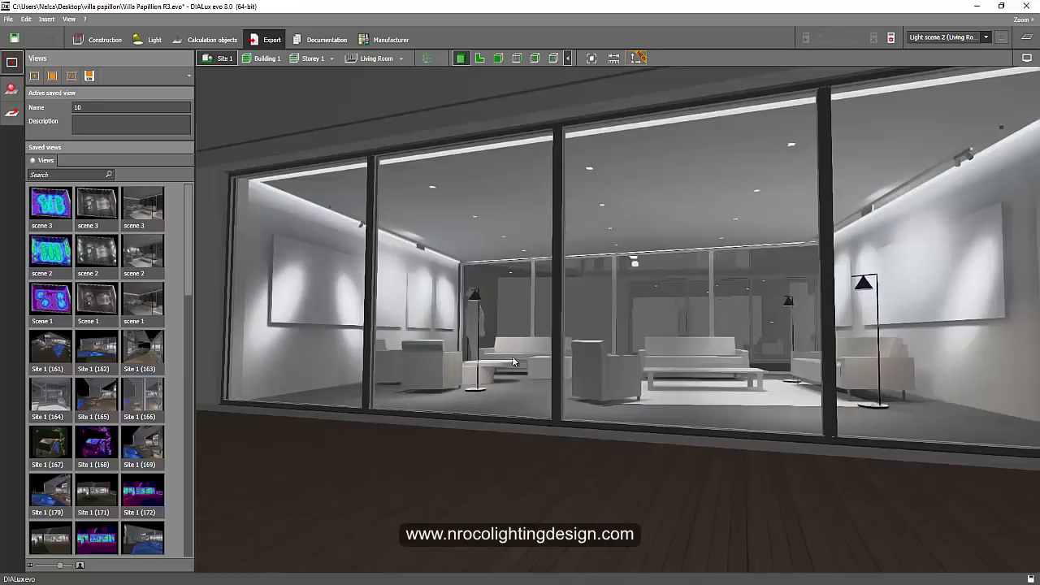
pyautogui.moveTo(439, 356); pyautogui.dragTo(505, 333)
pyautogui.scroll(8, 458, 350)
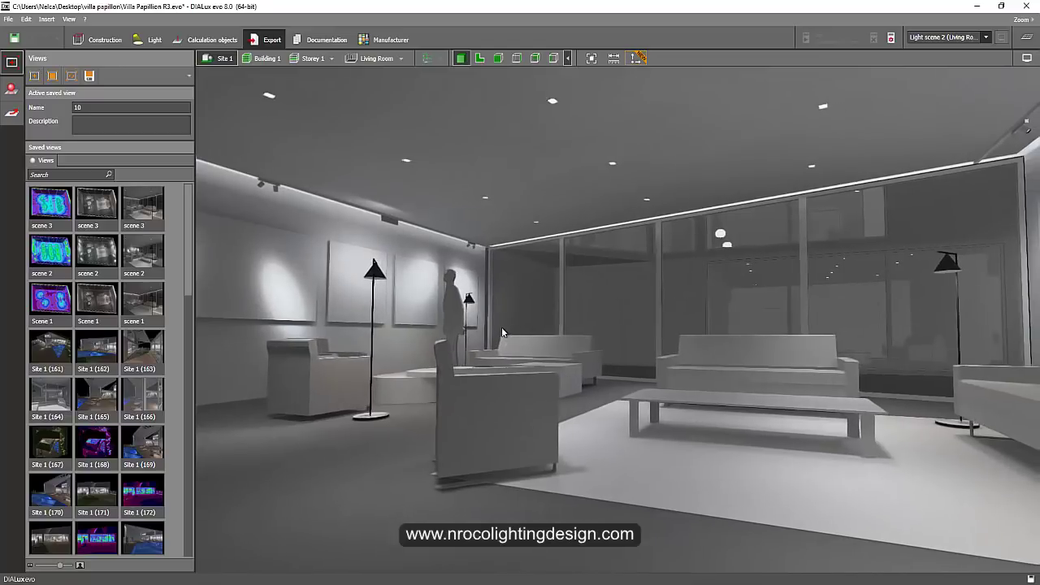
pyautogui.scroll(-8, 462, 395)
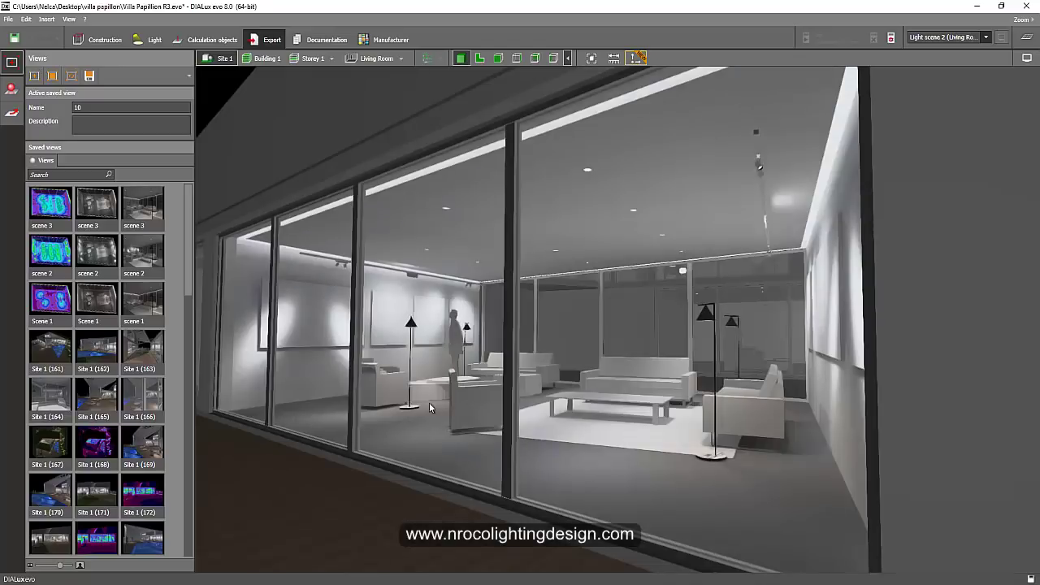
pyautogui.moveTo(429, 402); pyautogui.dragTo(460, 392)
pyautogui.scroll(2, 556, 394)
pyautogui.moveTo(525, 400); pyautogui.dragTo(493, 405)
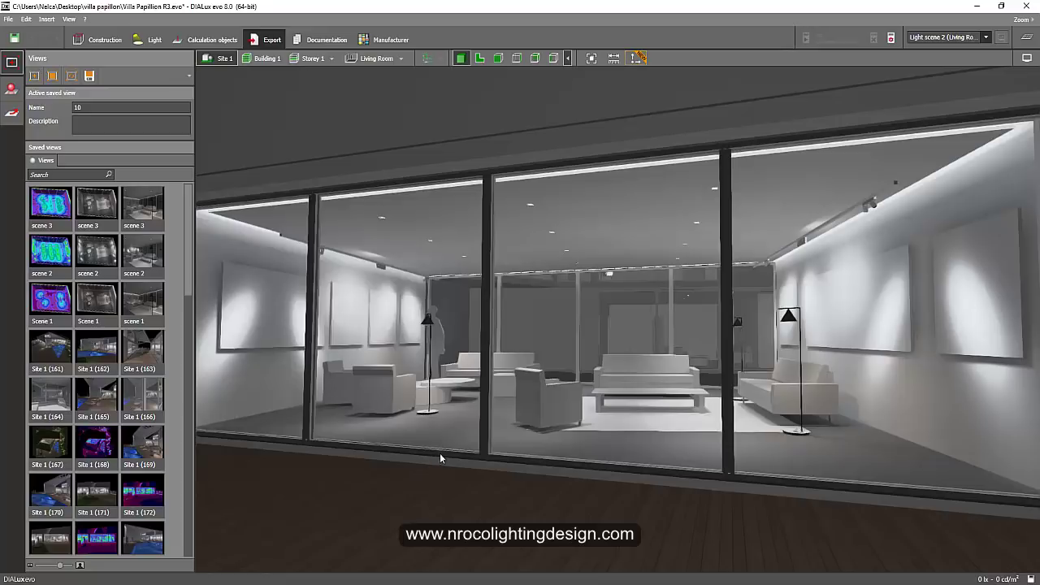
pyautogui.moveTo(441, 454)
pyautogui.mouseDown(button='right')
pyautogui.moveTo(475, 454)
pyautogui.moveTo(459, 449)
pyautogui.mouseUp(button='right')
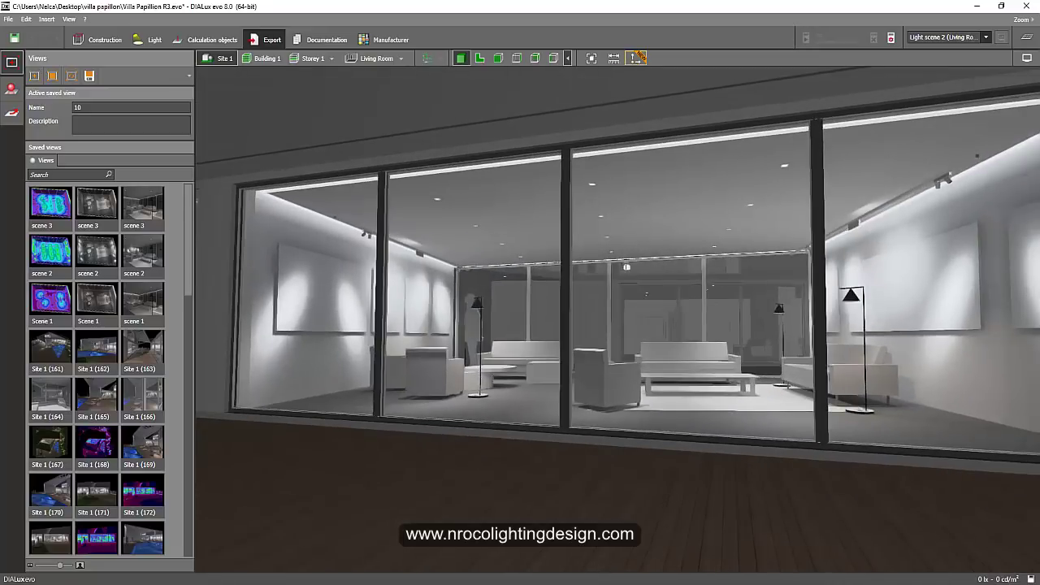
# Switch to the GIFMaker page in the browser and show the downloaded Living Room Light Scene GIF in its folder
pyautogui.moveTo(93, 583)
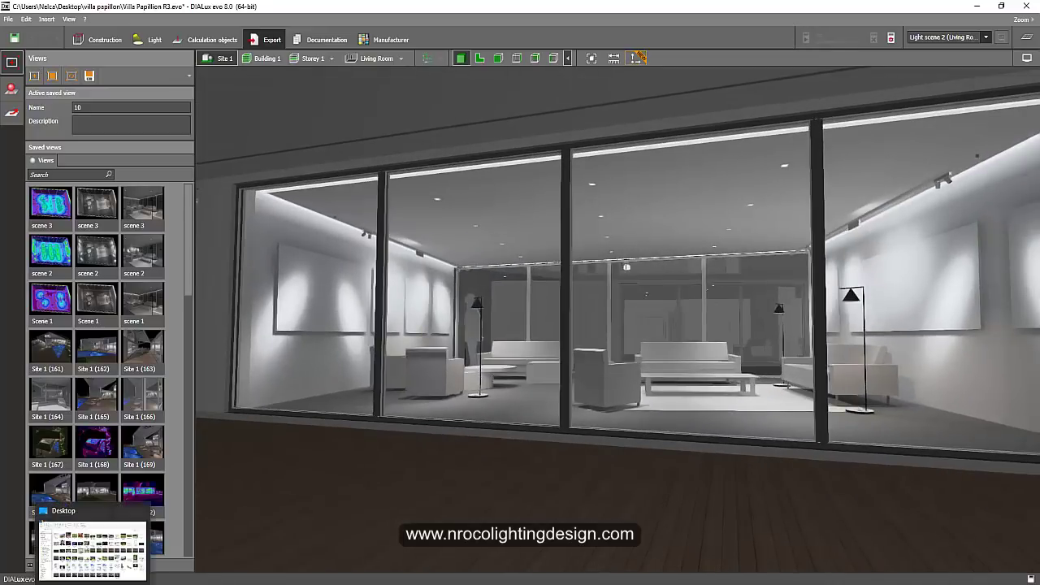
pyautogui.moveTo(174, 584)
pyautogui.click(187, 535)
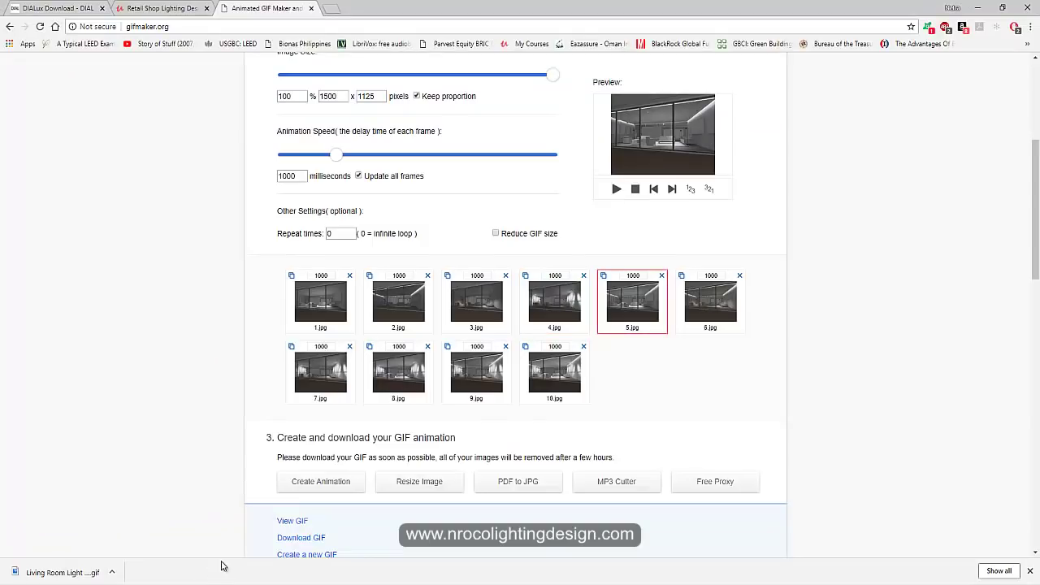
pyautogui.scroll(-2, 261, 547)
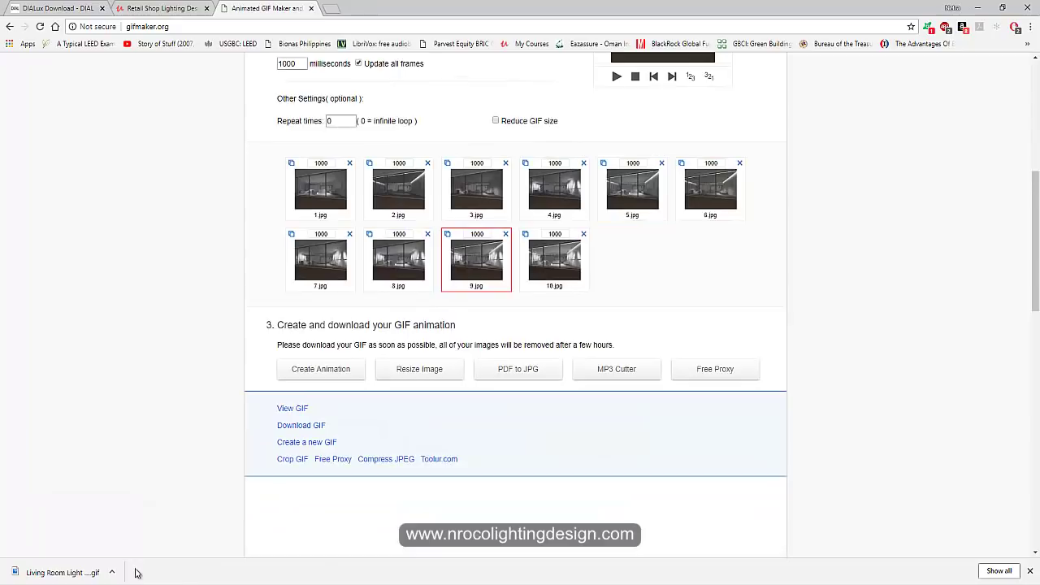
pyautogui.click(113, 575)
pyautogui.click(150, 533)
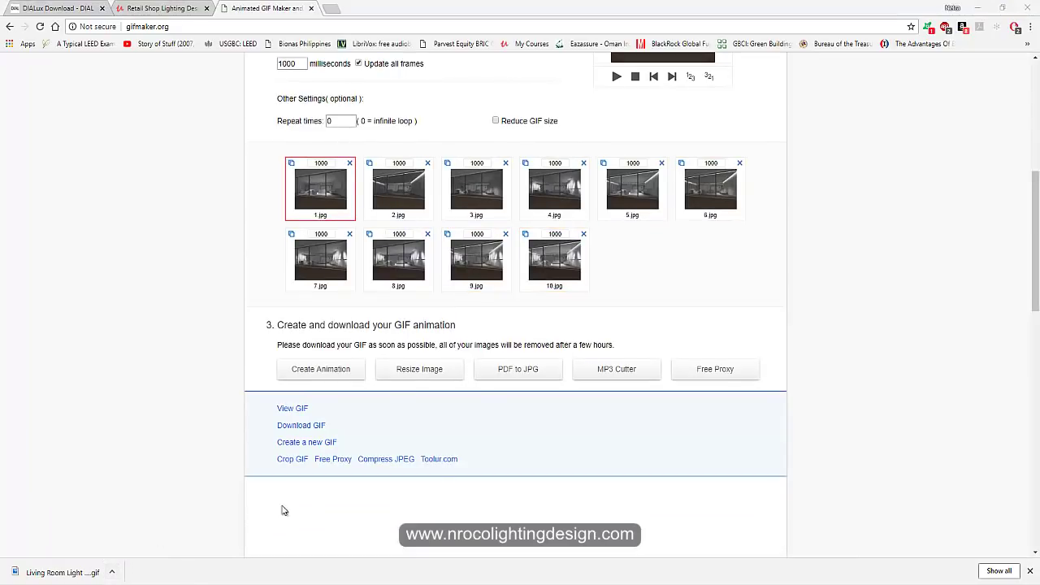